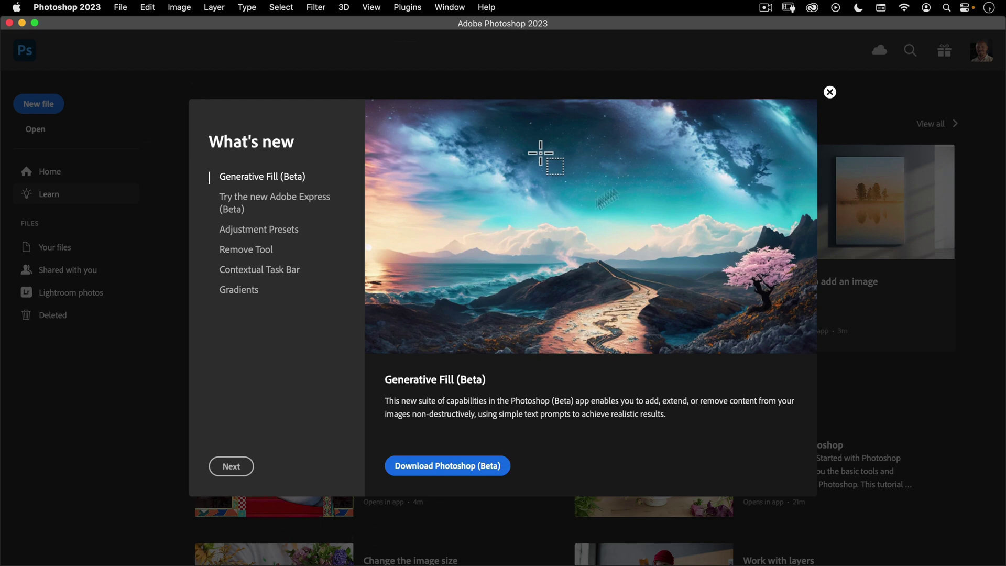
Dismiss the What's new overview and open sample file.psd from the assets folder
left_click(830, 92)
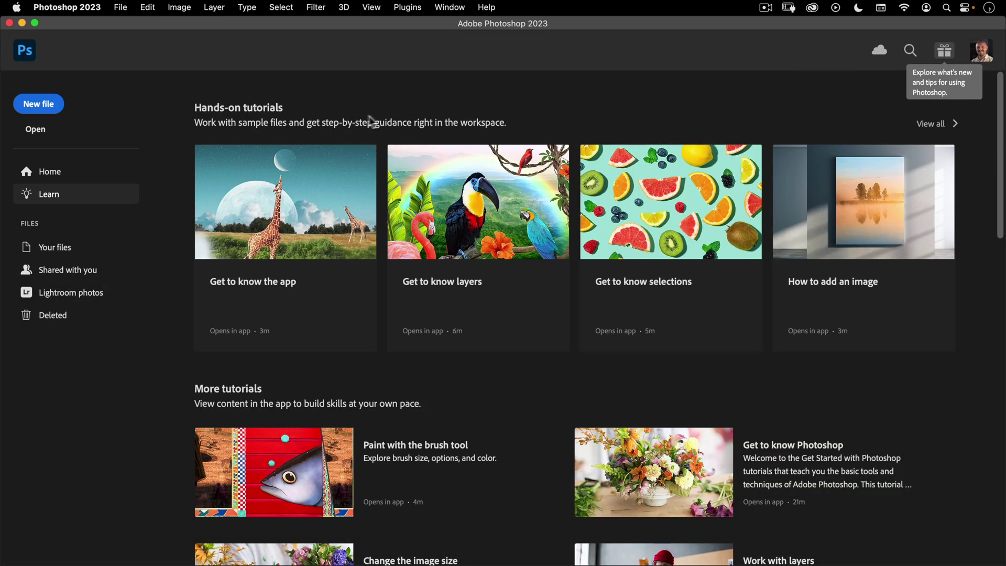
left_click(35, 129)
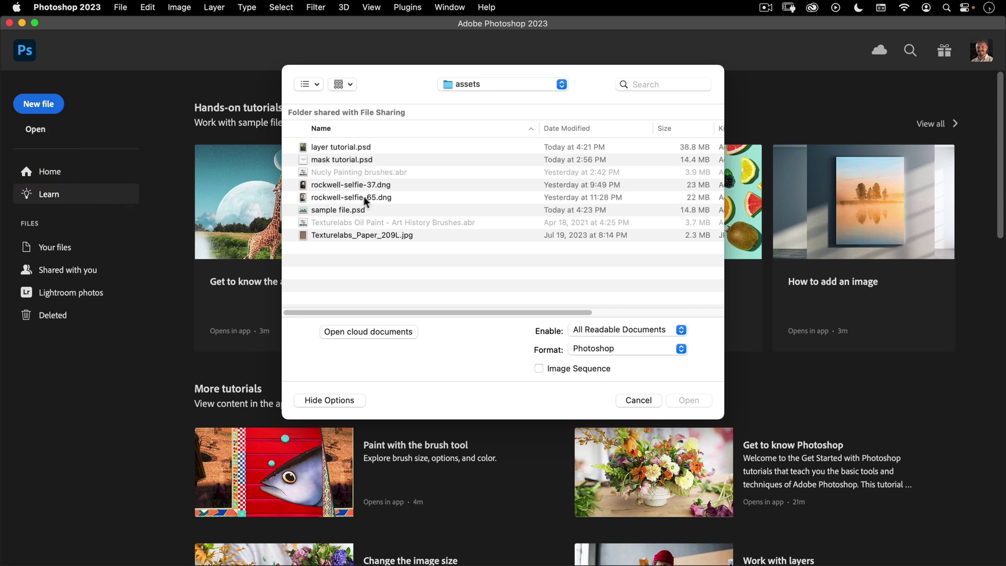
left_click(336, 211)
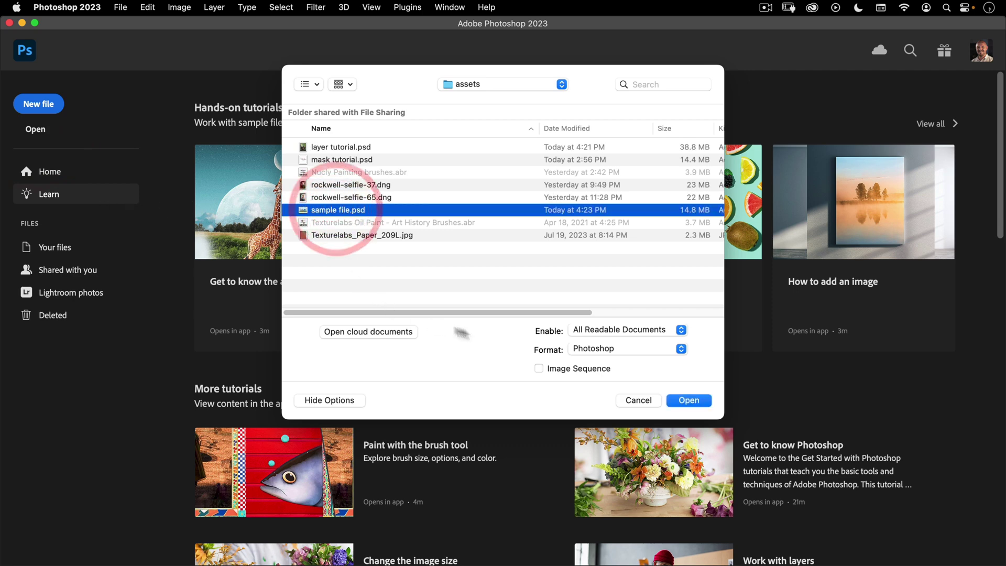
left_click(689, 402)
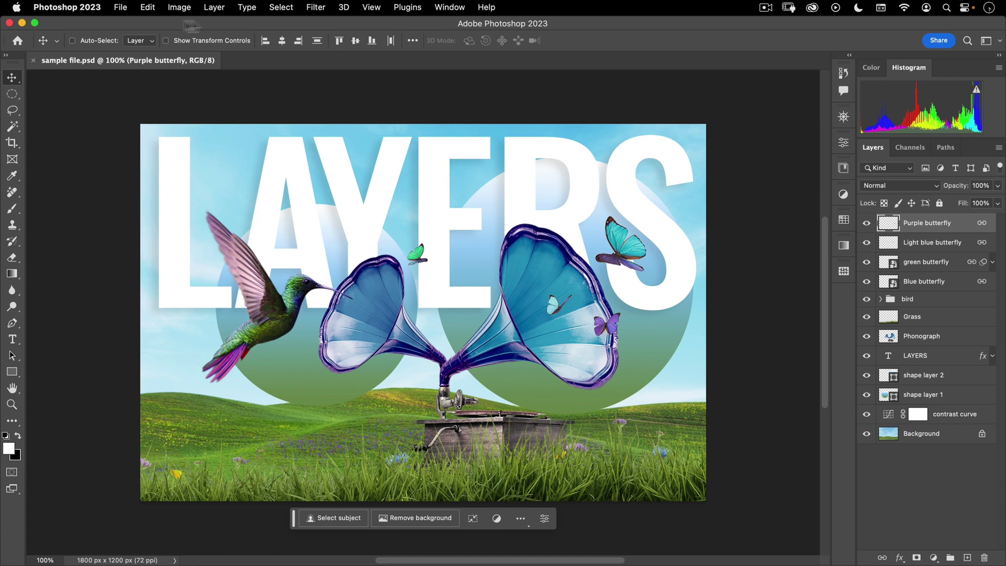
Browse the Photoshop, Settings, File and Edit menus, ending on the Image menu
left_click(51, 10)
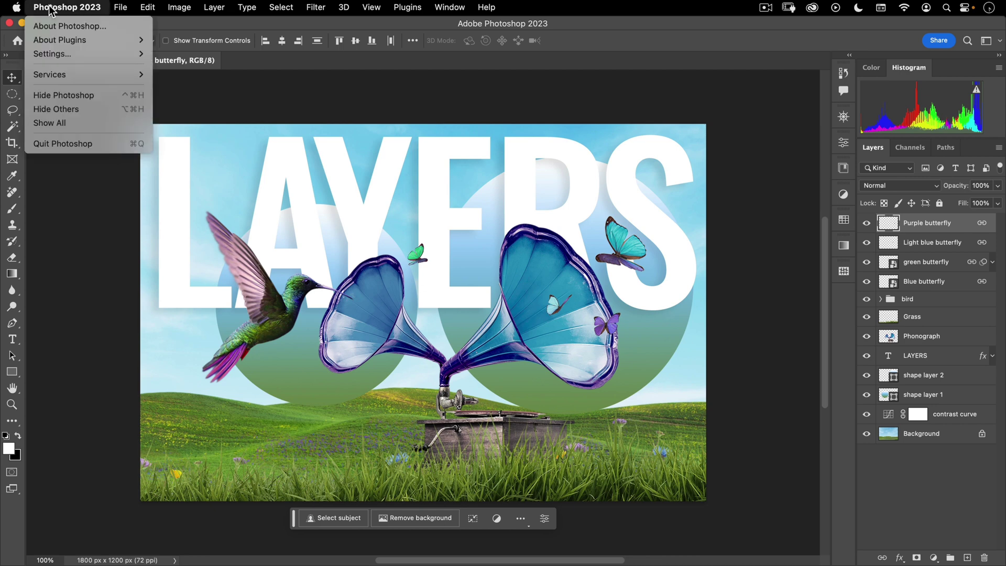
mouse_move(63, 54)
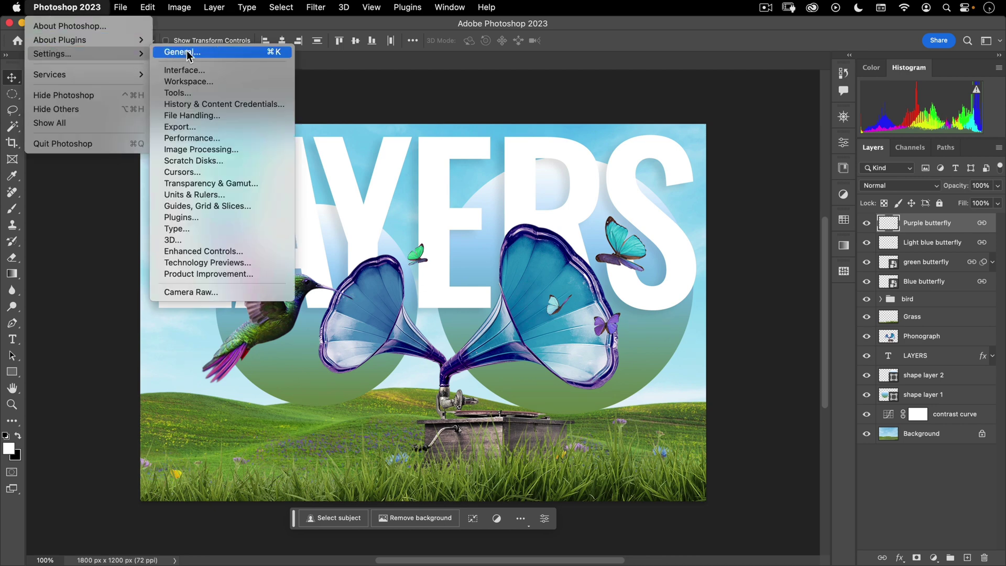
mouse_move(123, 9)
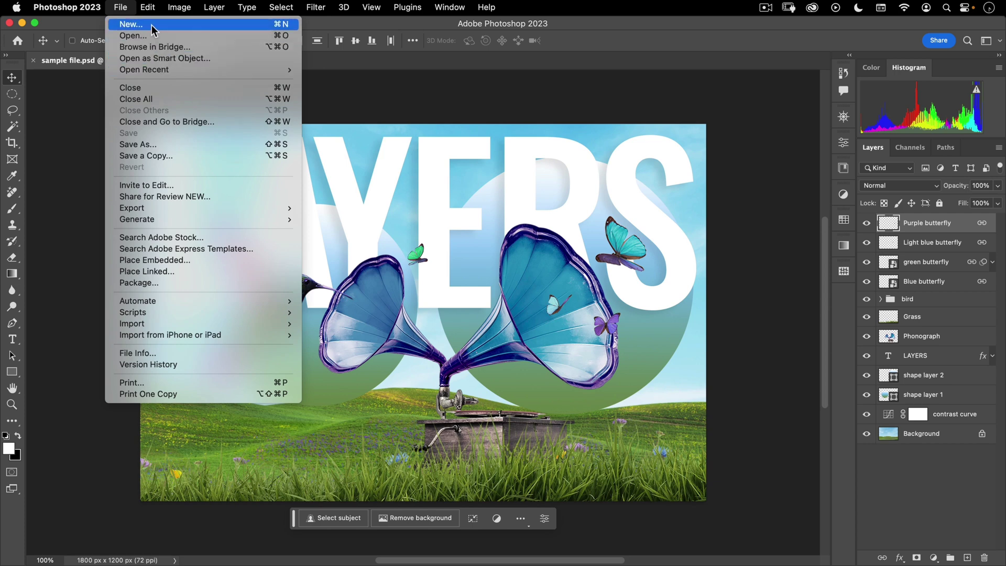
left_click(121, 10)
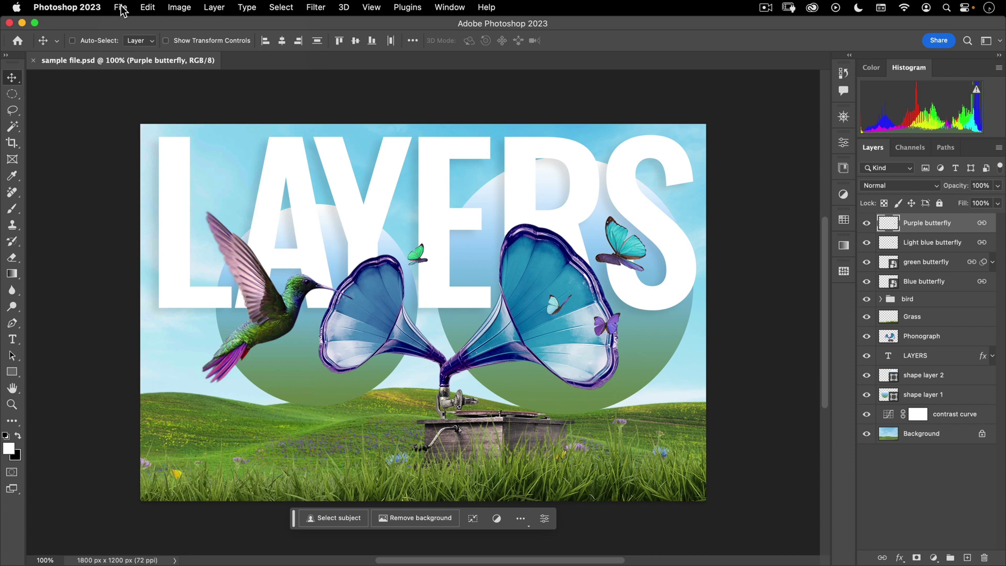
left_click(121, 8)
mouse_move(149, 9)
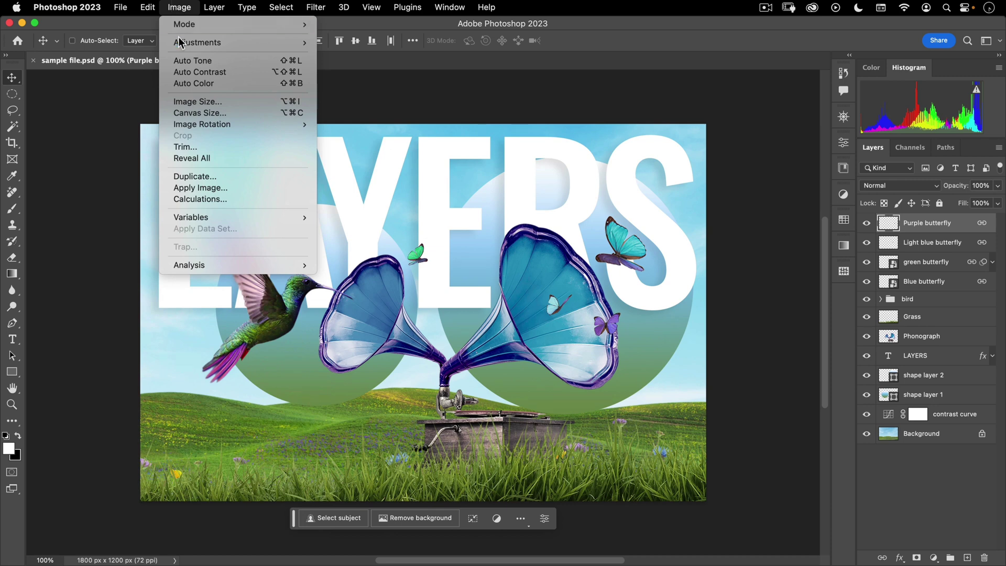
Browse the Image, Layer and Type menus, ending on the Select menu
mouse_move(182, 43)
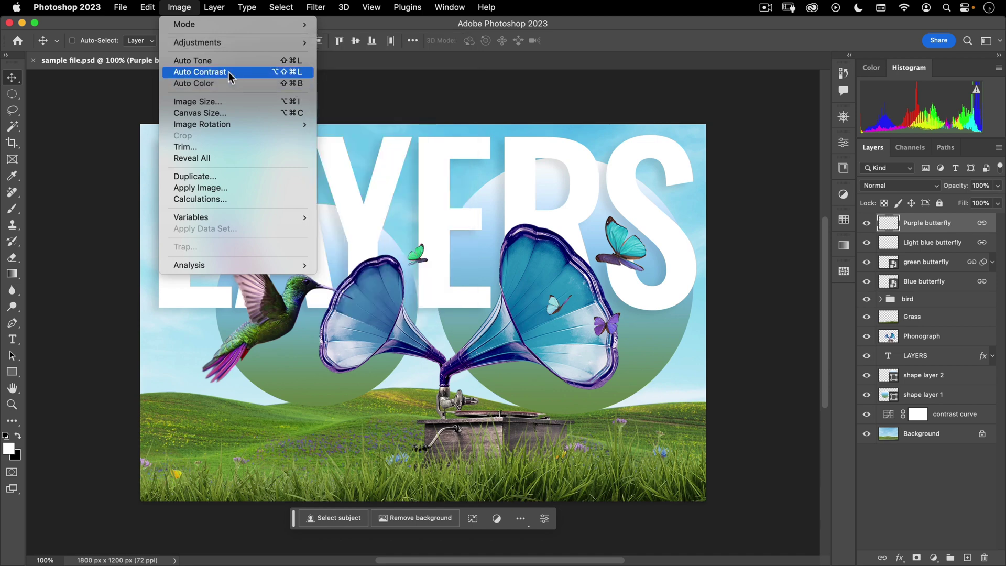
mouse_move(212, 6)
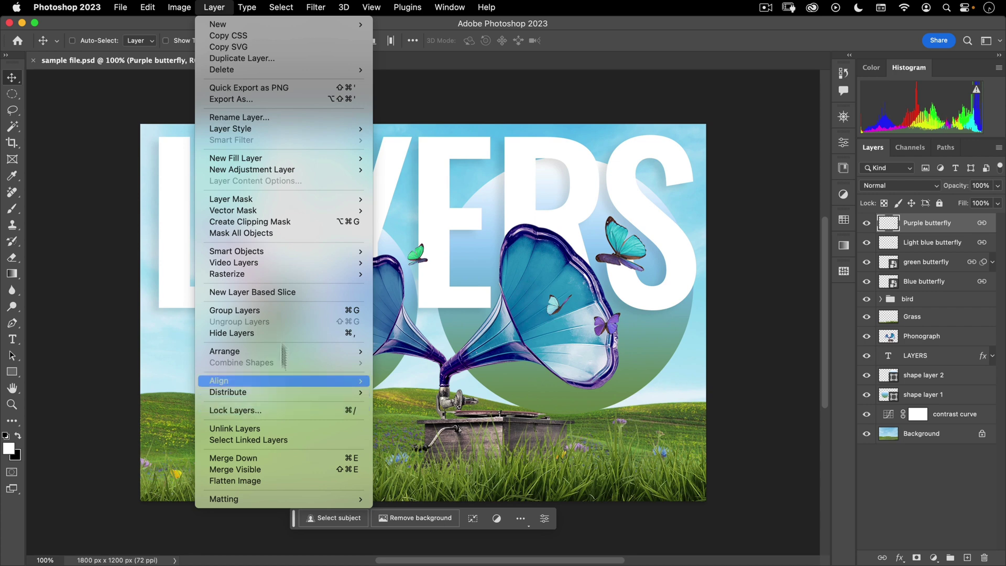
mouse_move(247, 9)
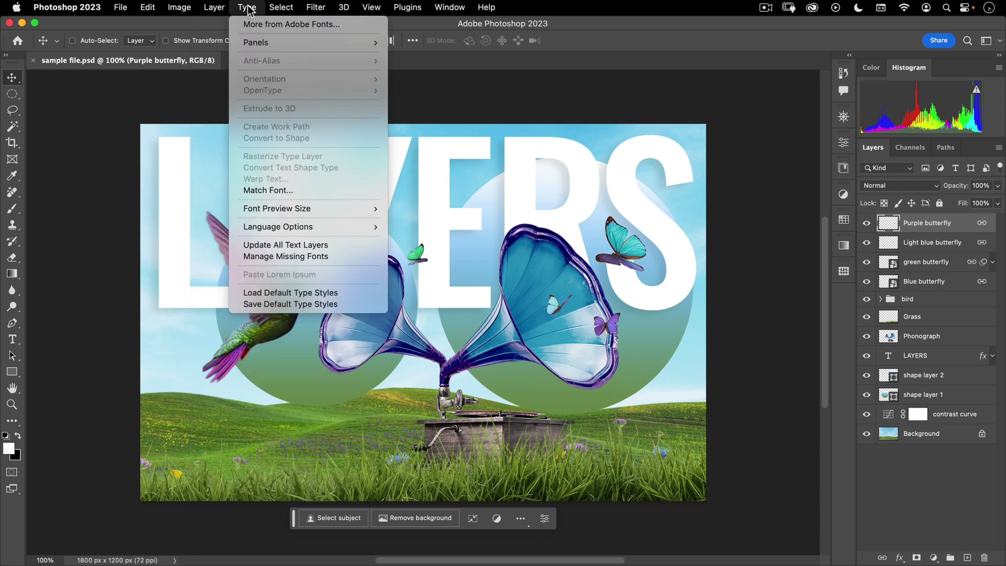
mouse_move(285, 7)
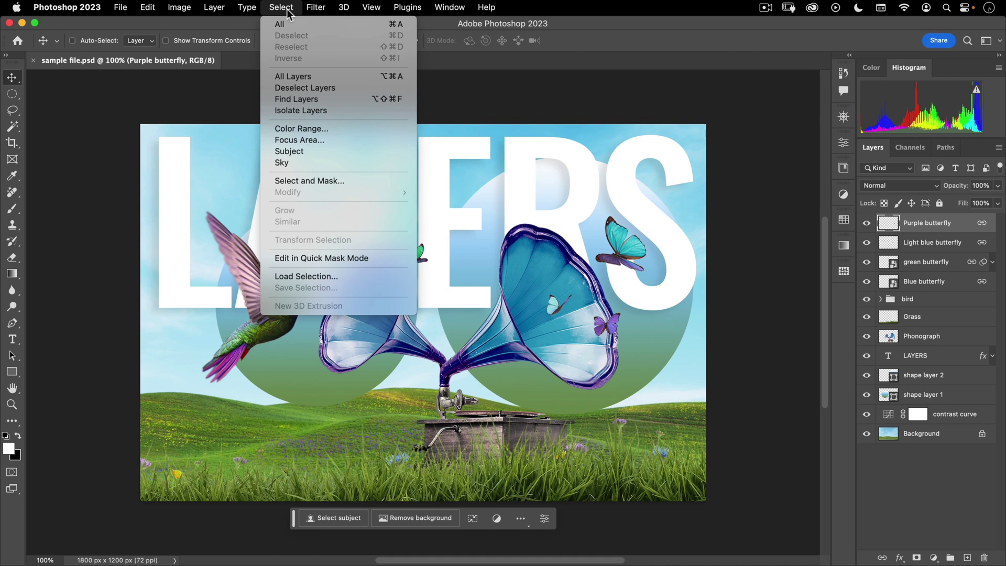
Browse the Filter and View menus and their submenus, then dismiss them
mouse_move(321, 9)
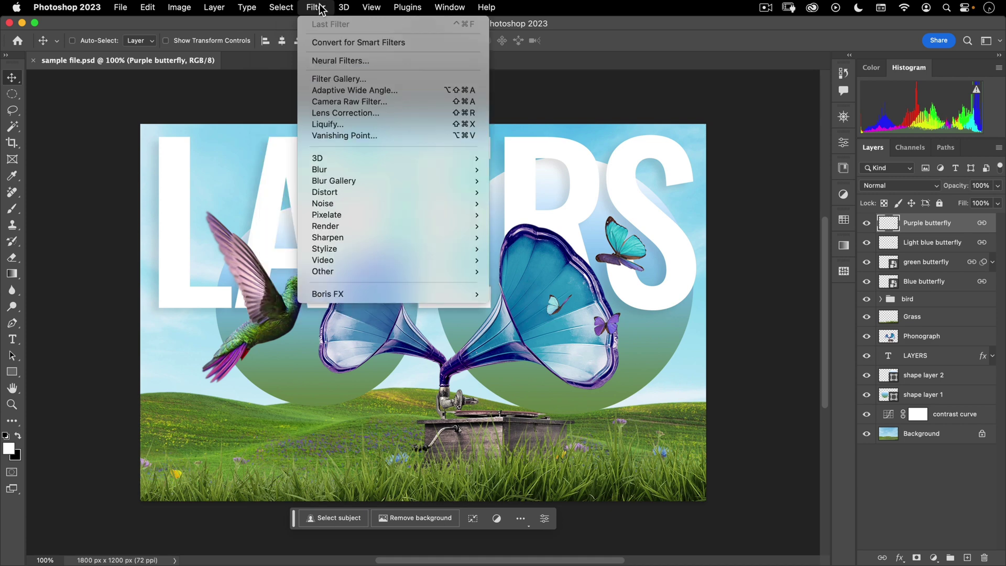
mouse_move(354, 240)
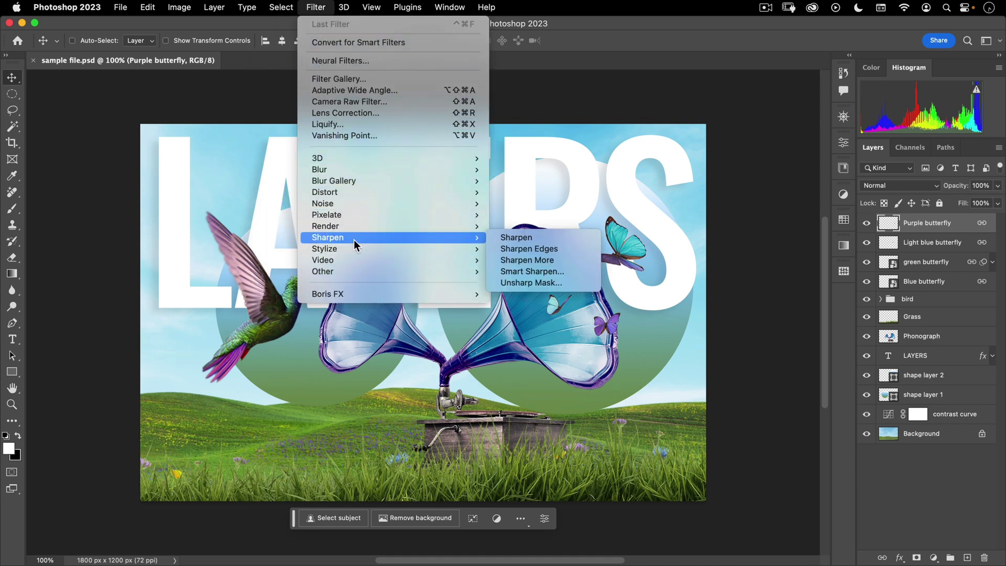
mouse_move(403, 204)
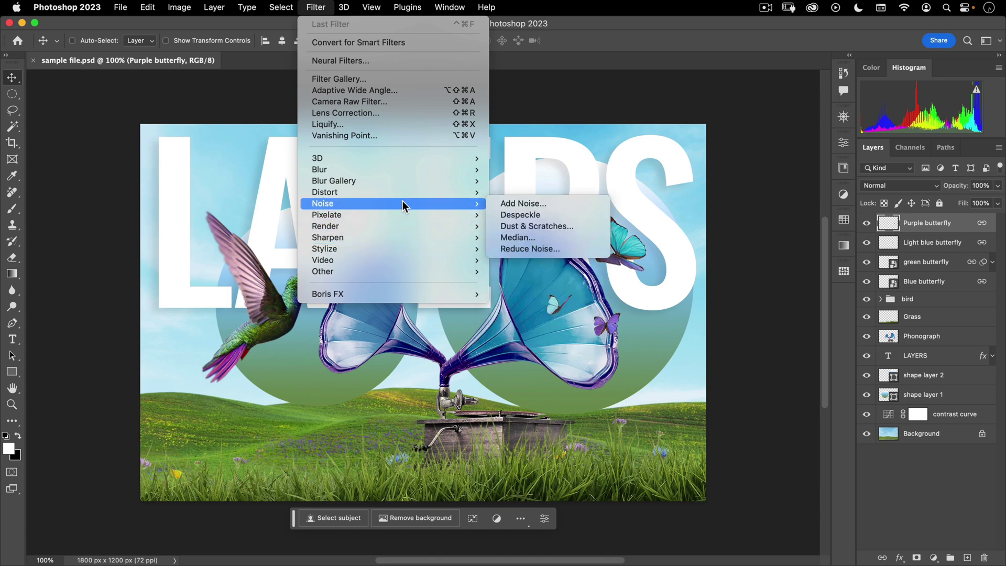
mouse_move(384, 187)
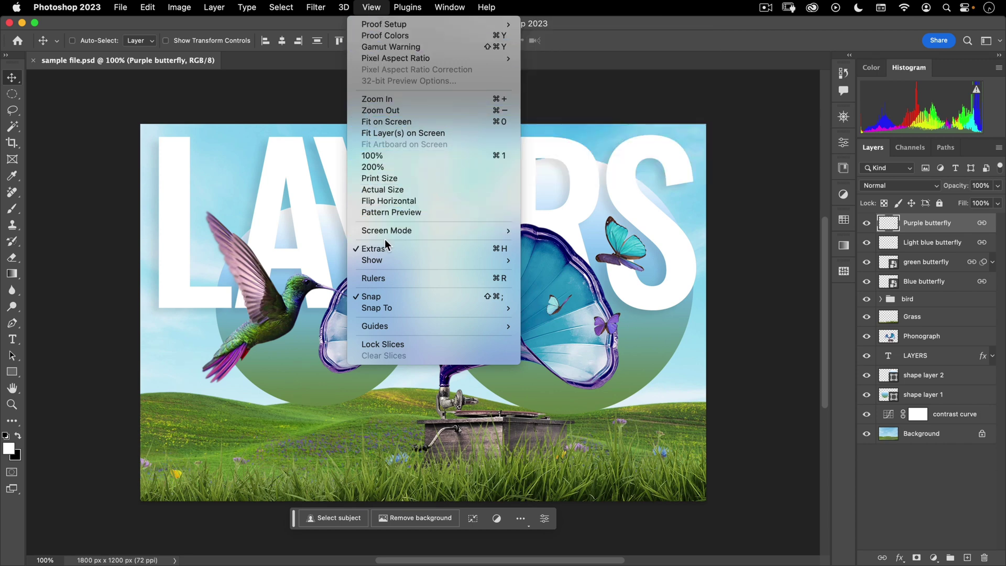
mouse_move(386, 236)
left_click(180, 214)
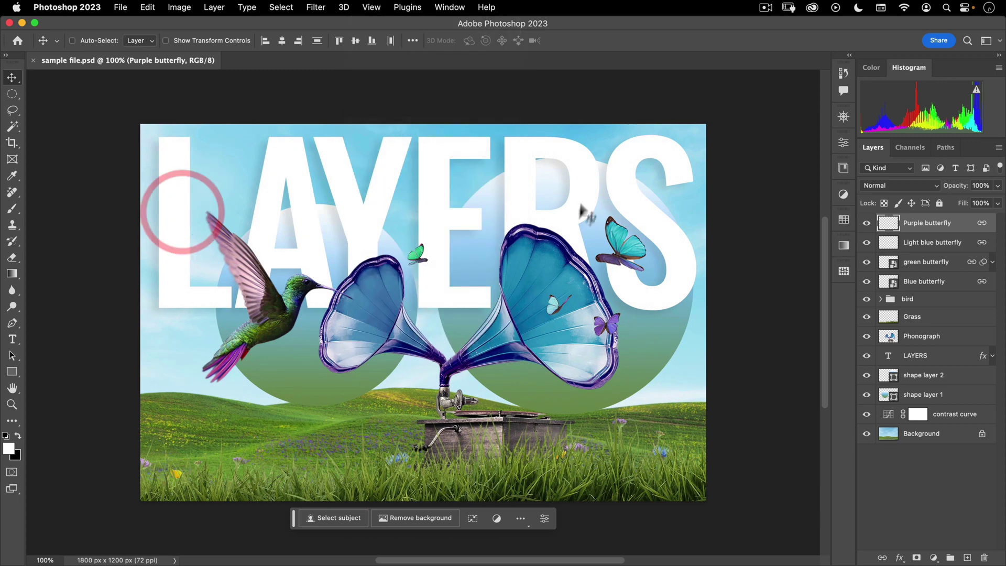
Move across the View, Plugins, Window and Help menus to Window > Workspace
left_click(372, 9)
mouse_move(401, 7)
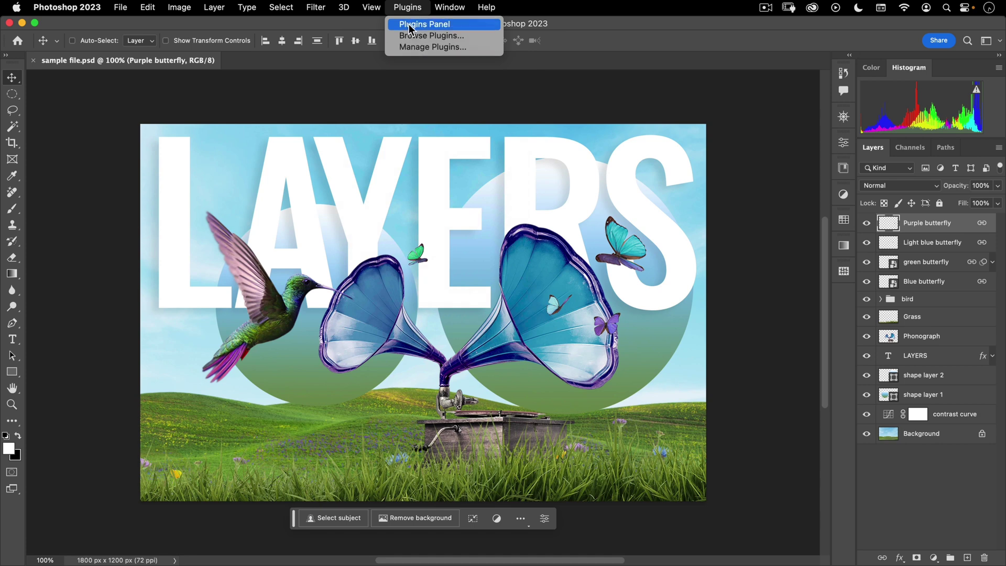
mouse_move(443, 6)
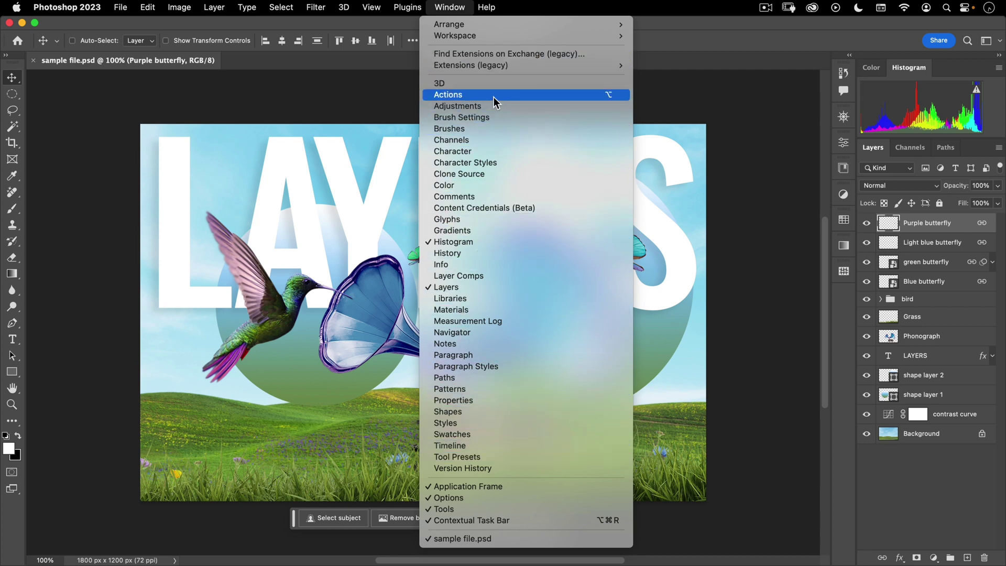
mouse_move(477, 7)
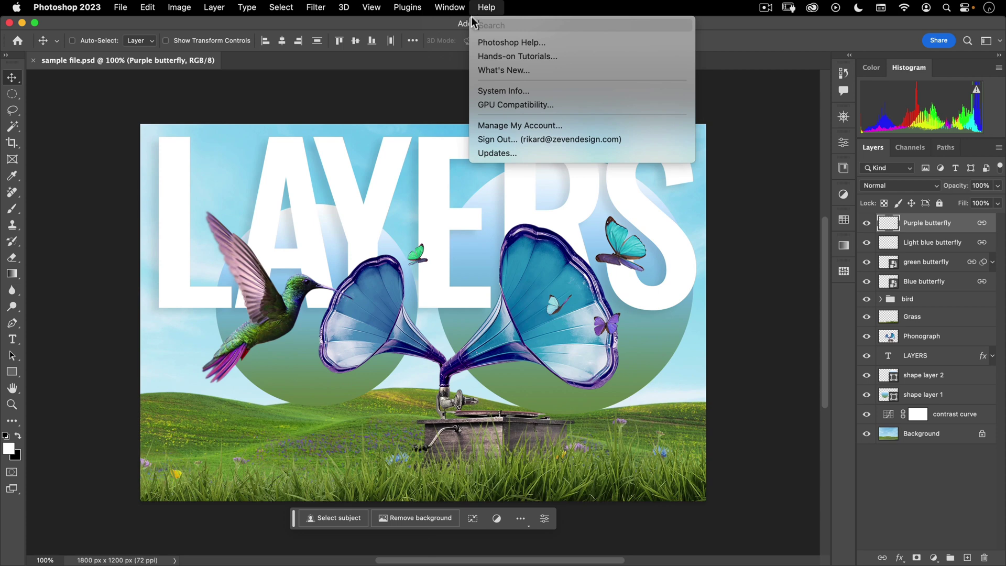
mouse_move(451, 36)
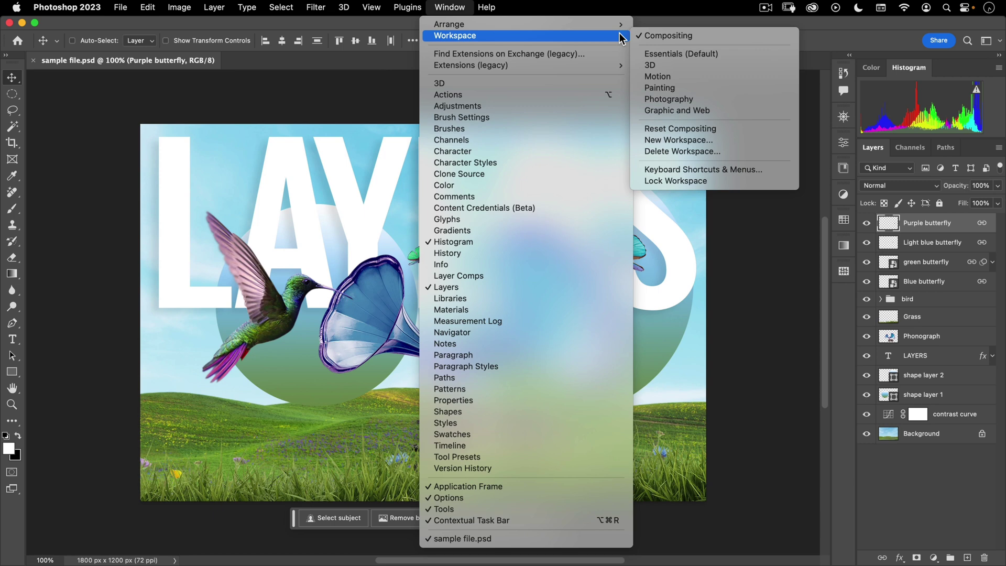
Switch to the Essentials workspace, reset it to its default layout, and show Help
left_click(671, 53)
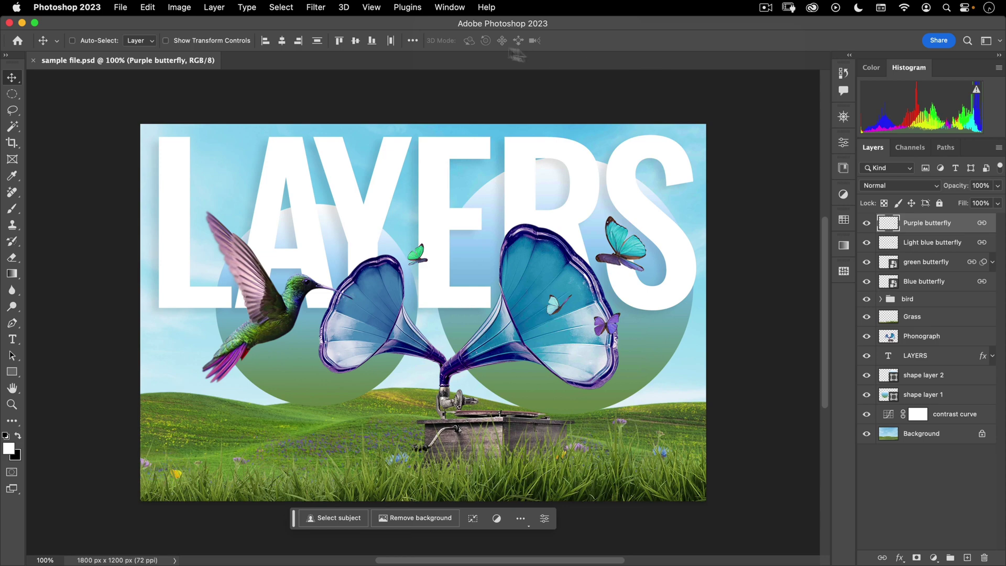
left_click(449, 7)
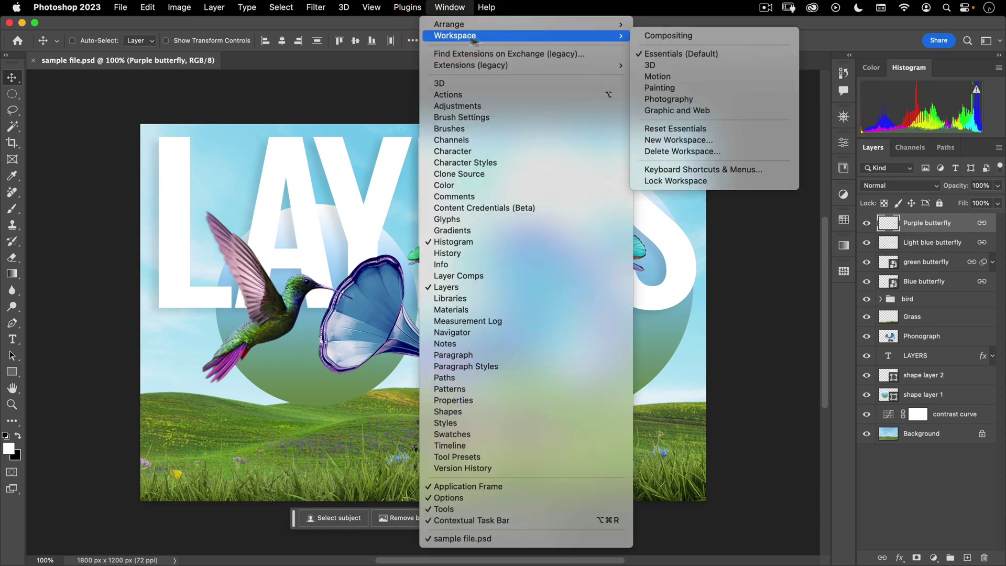
left_click(651, 128)
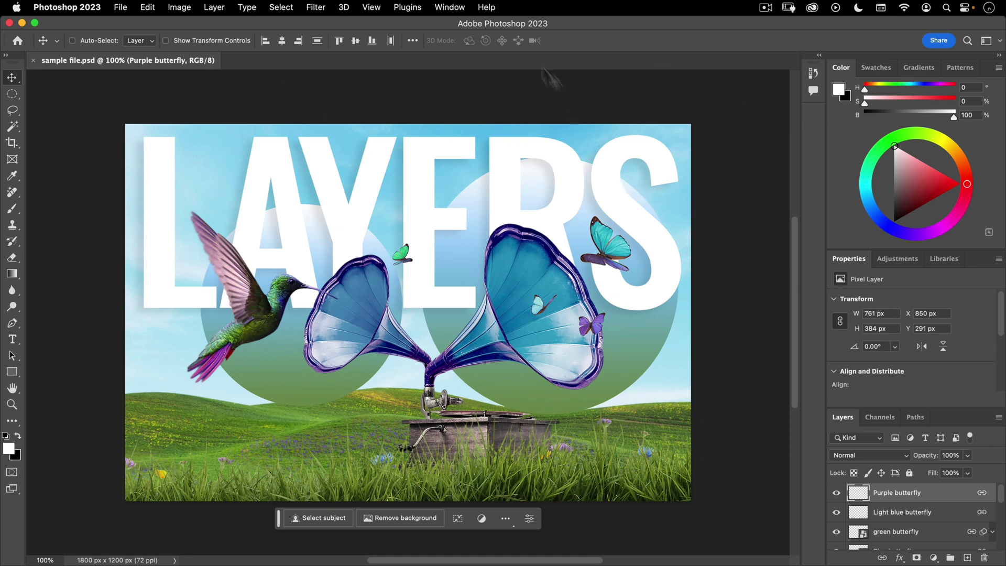
left_click(486, 8)
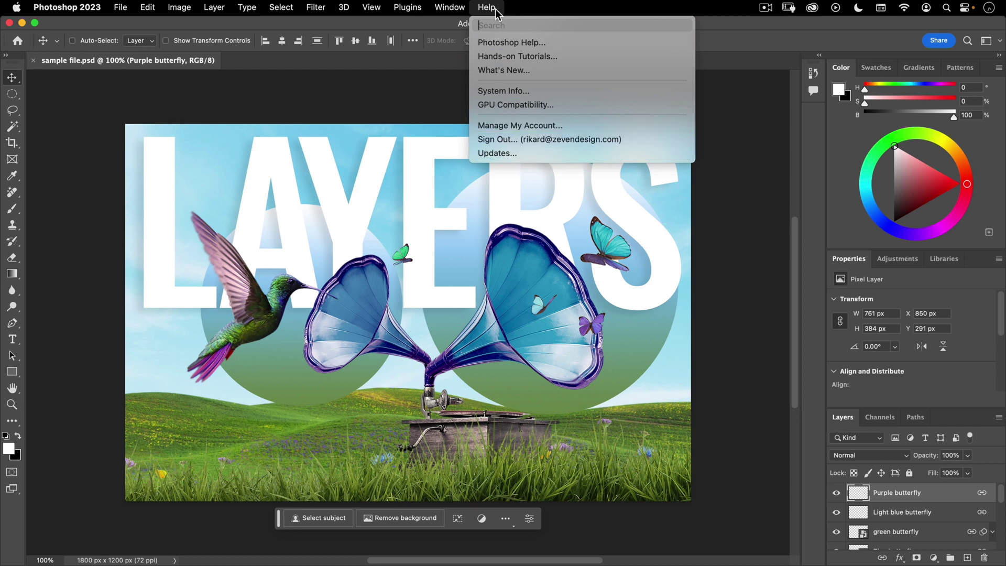
Search Help for 'gaus' to locate Blur > Gaussian Blur, then close the menus
left_click(511, 9)
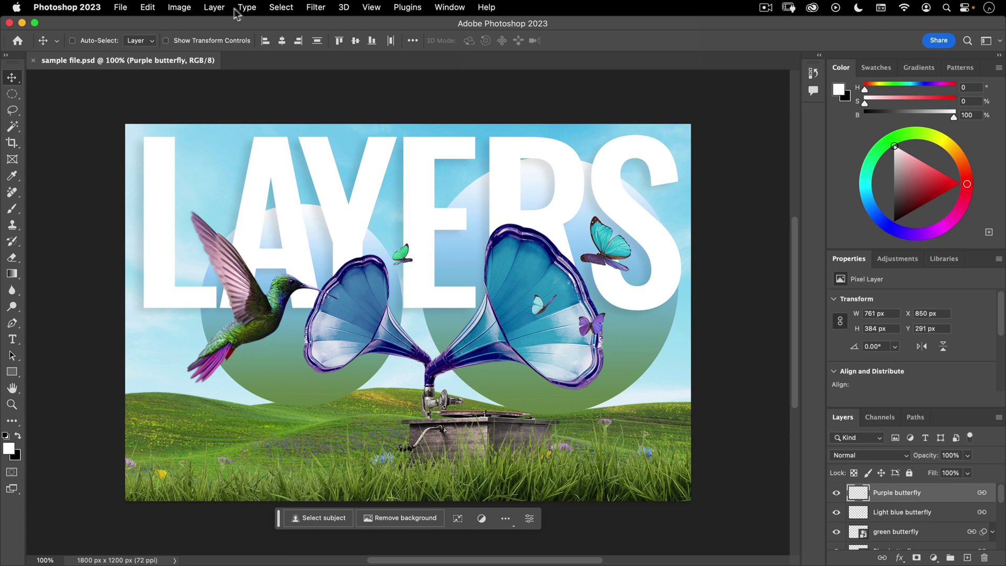
left_click(487, 8)
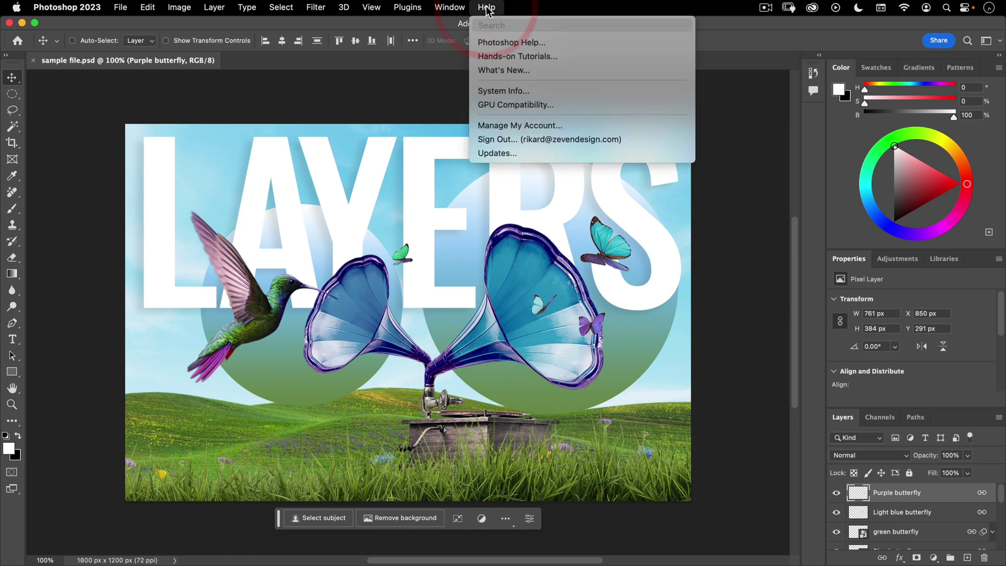
type("gua")
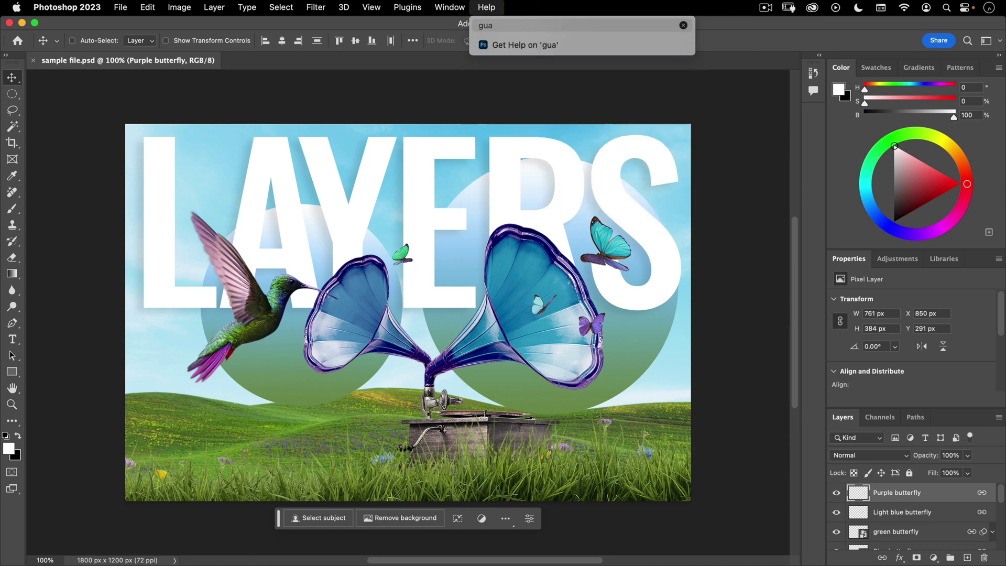
key("BackSpace")
key("BackSpace")
key("BackSpace")
type("gaussian")
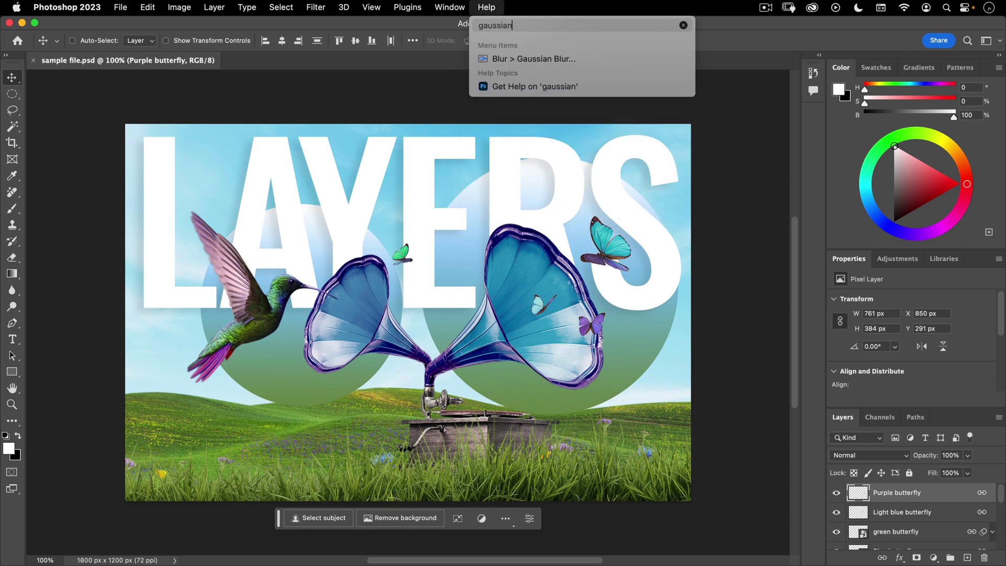
mouse_move(498, 61)
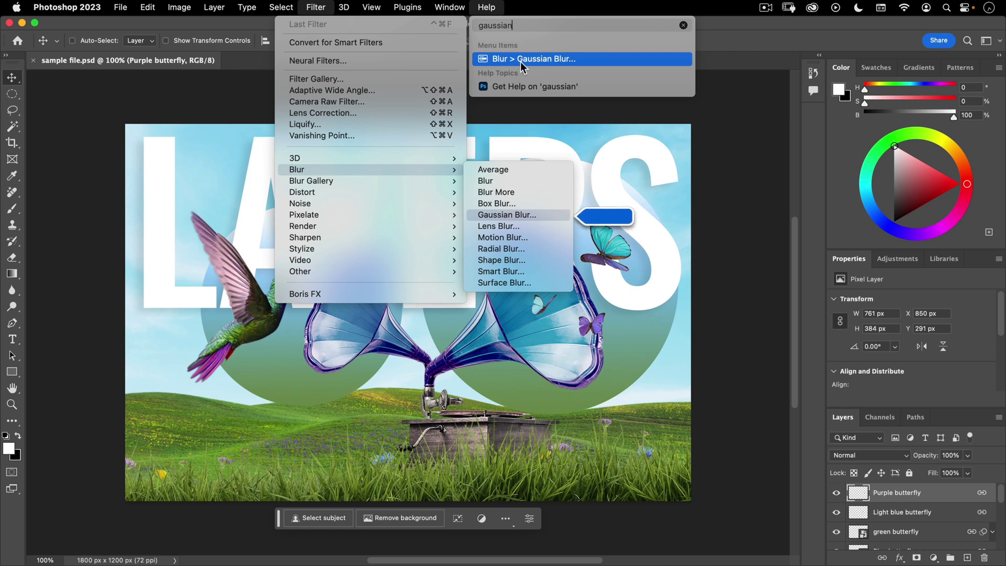
left_click(486, 9)
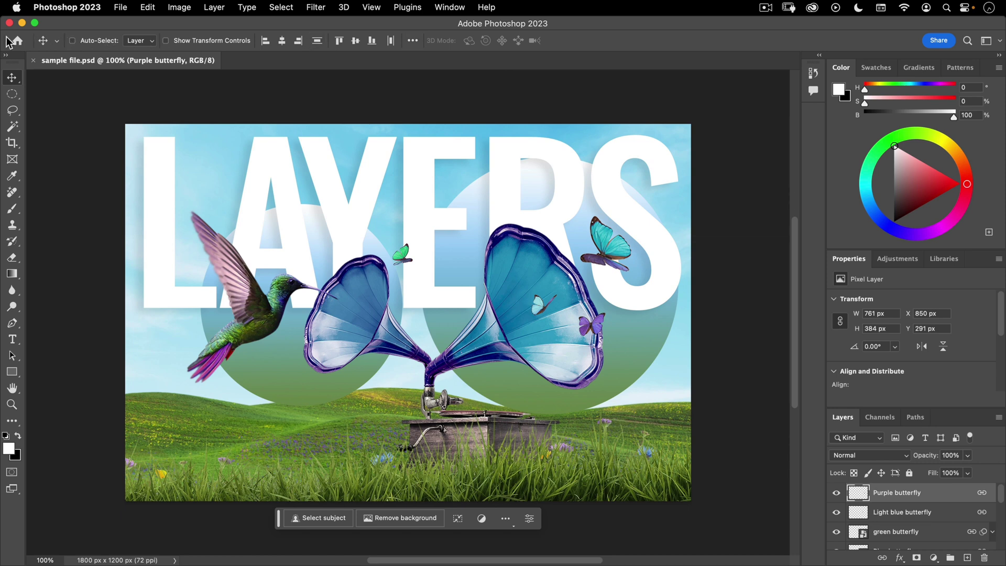
left_click(11, 109)
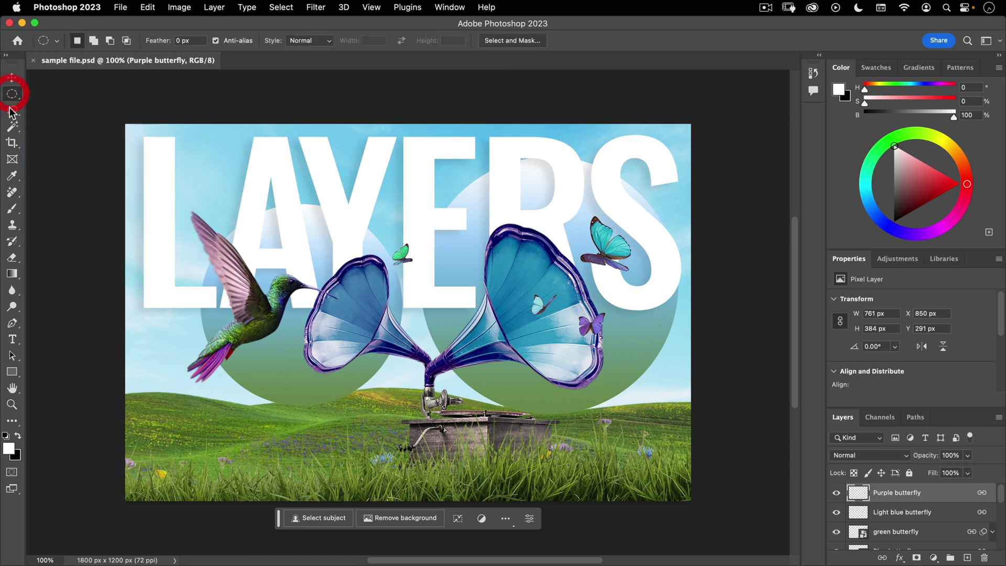
left_click(13, 126)
left_click(11, 109)
left_click(11, 93)
left_click(11, 77)
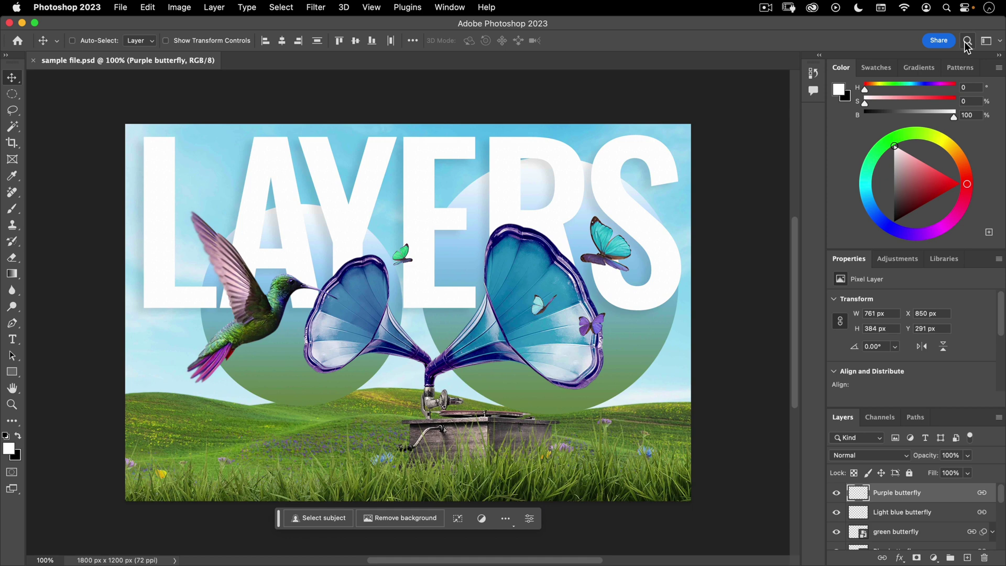
left_click(965, 41)
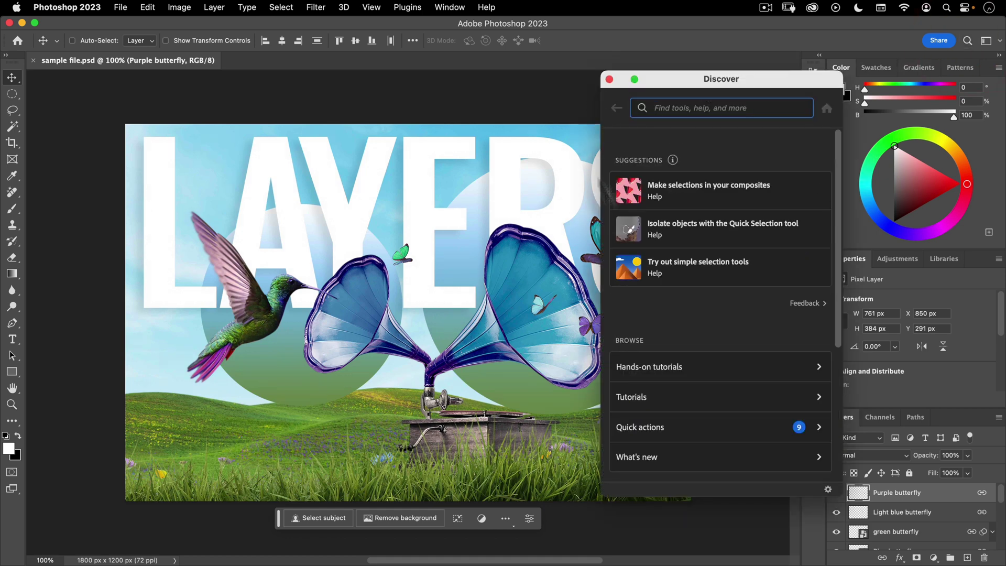
left_click(609, 79)
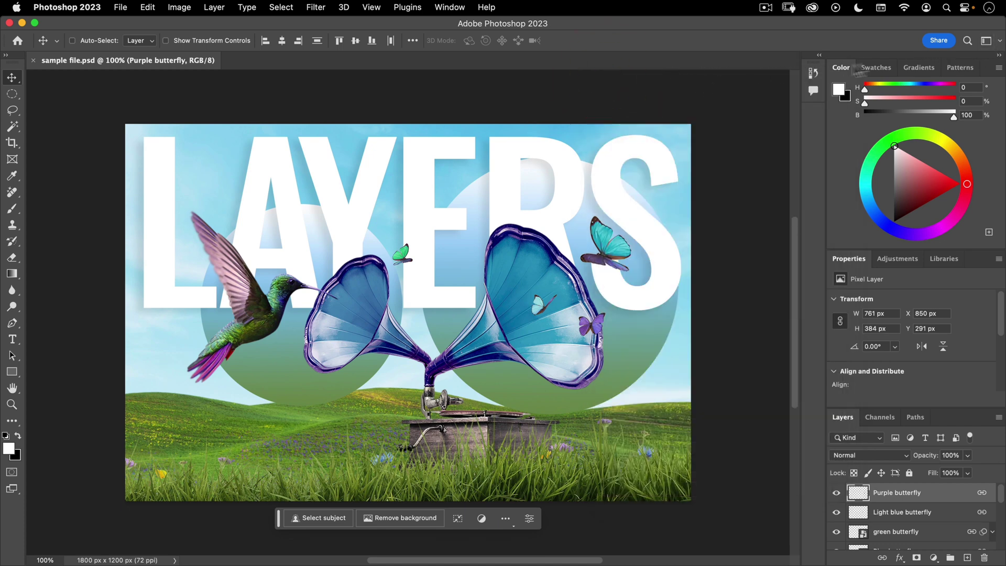
left_click(1000, 46)
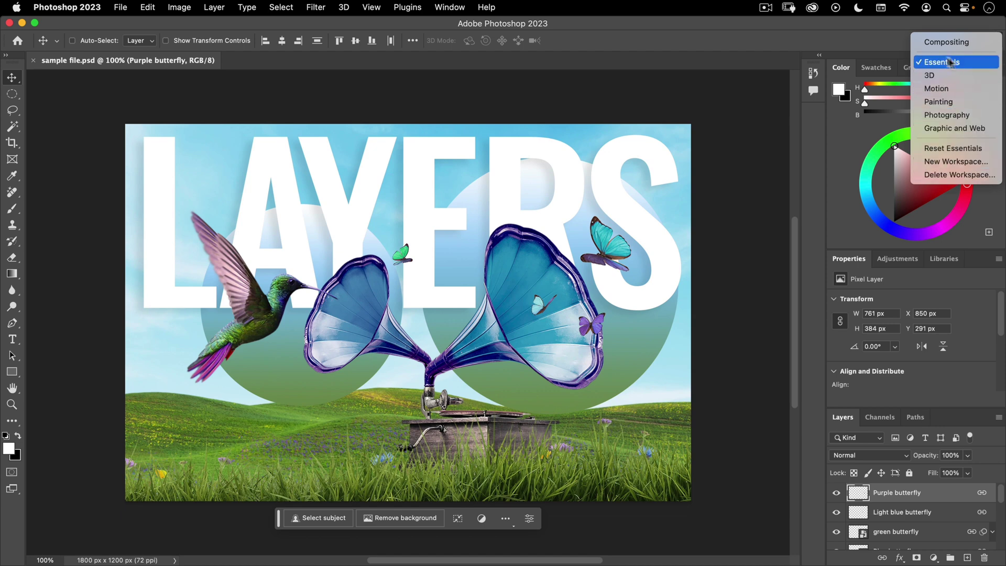
left_click(875, 40)
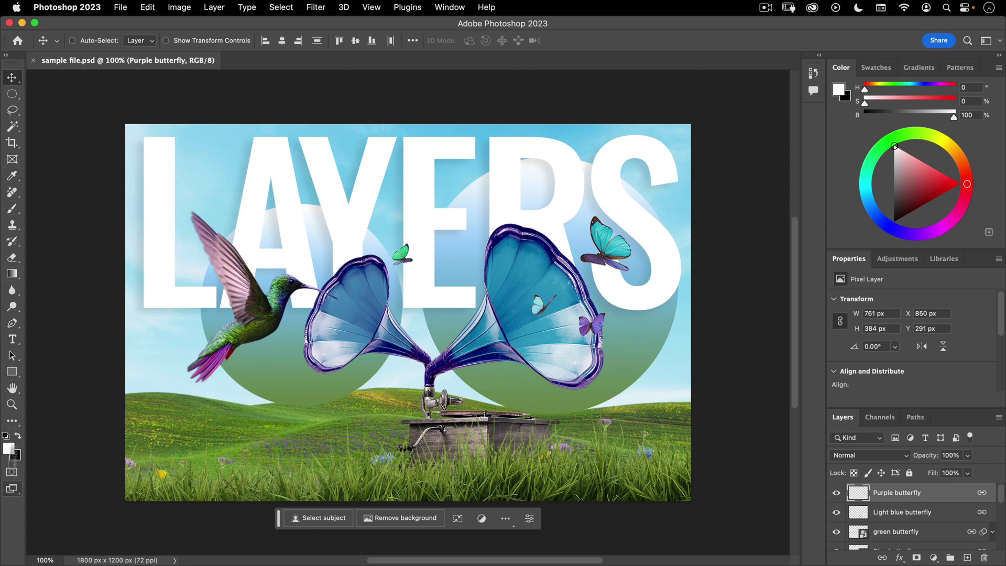
left_click(12, 94)
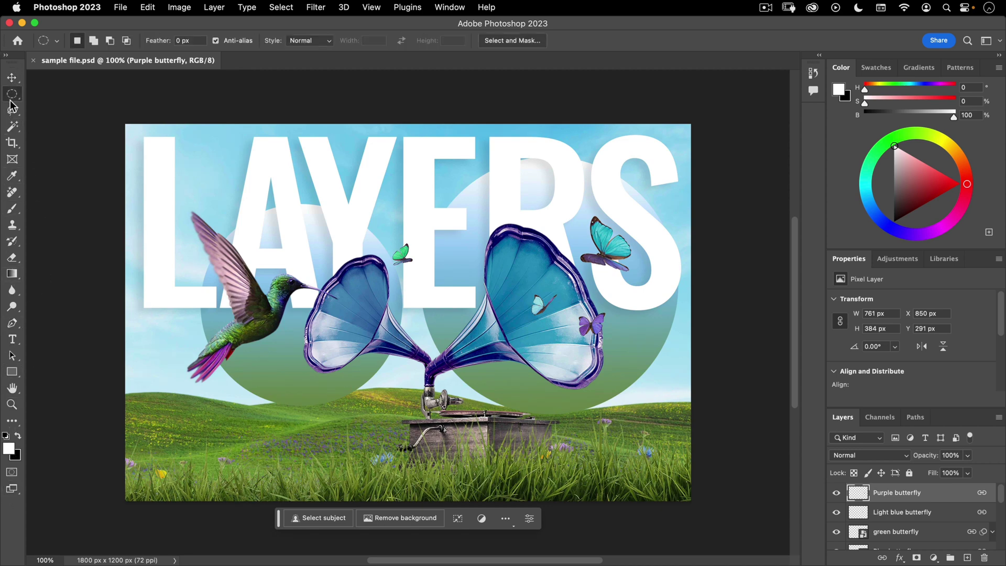
left_click(11, 110)
left_click(11, 126)
left_click(12, 159)
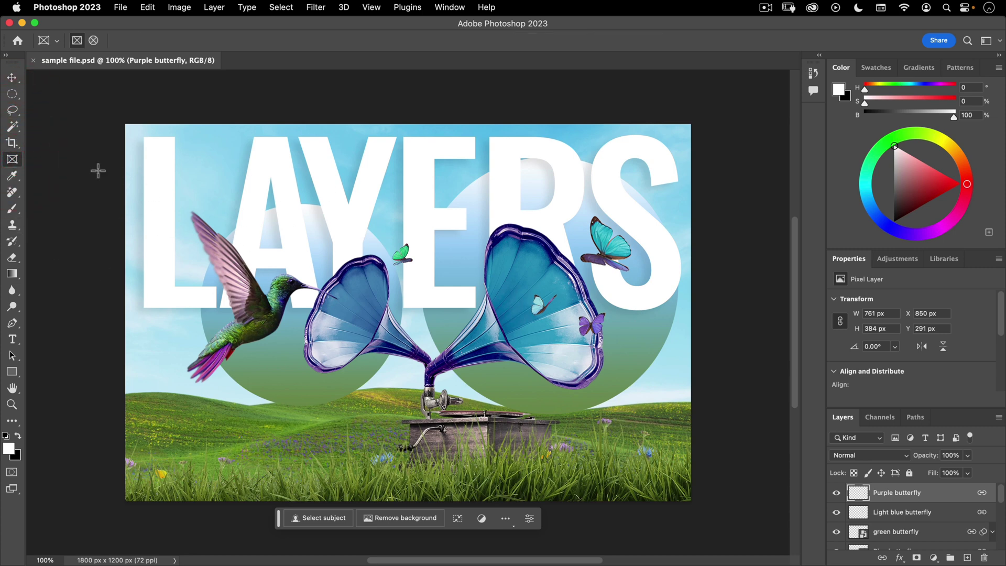
left_click(12, 79)
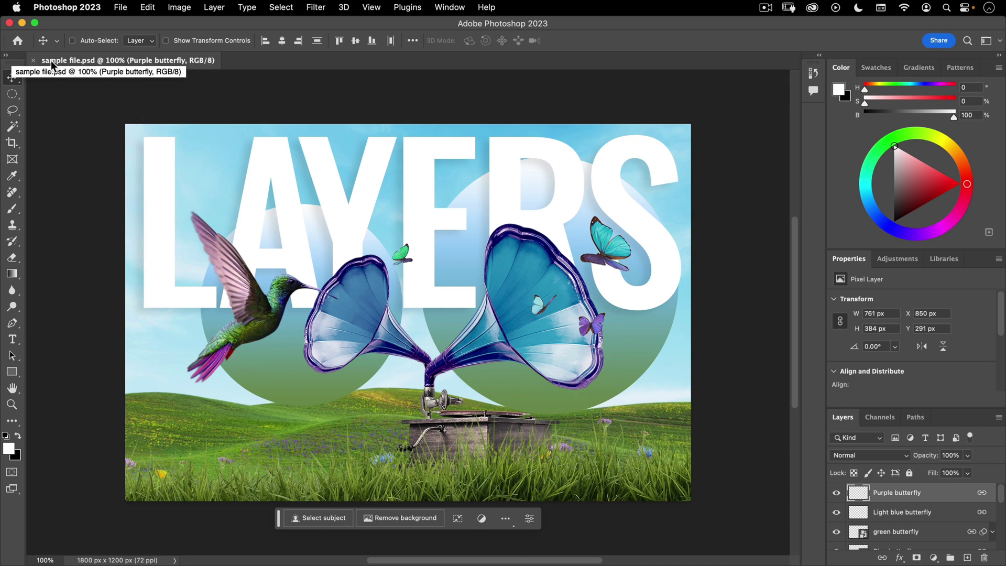
Open layer tutorial.psd and mask tutorial.psd as additional documents
left_click(121, 8)
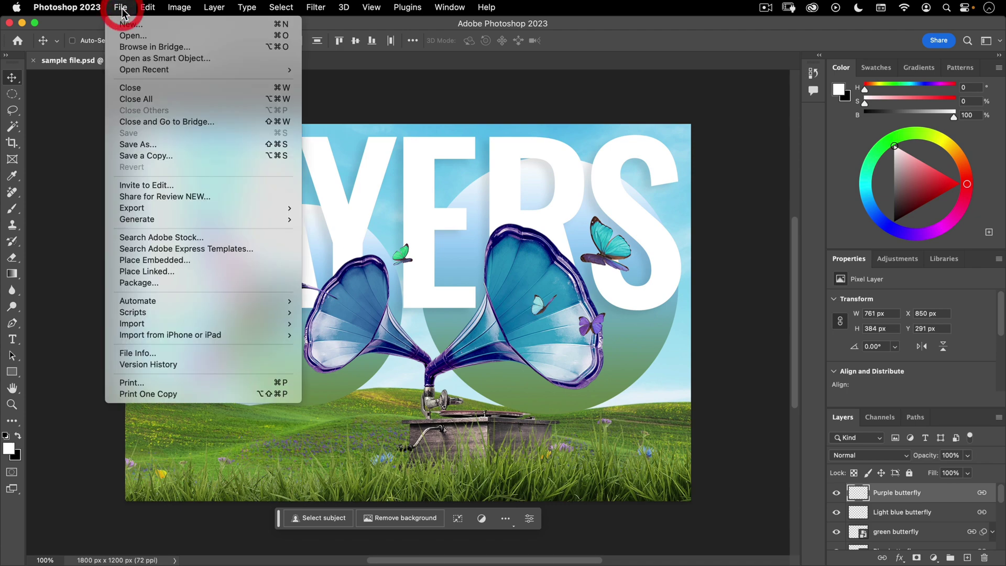
left_click(127, 36)
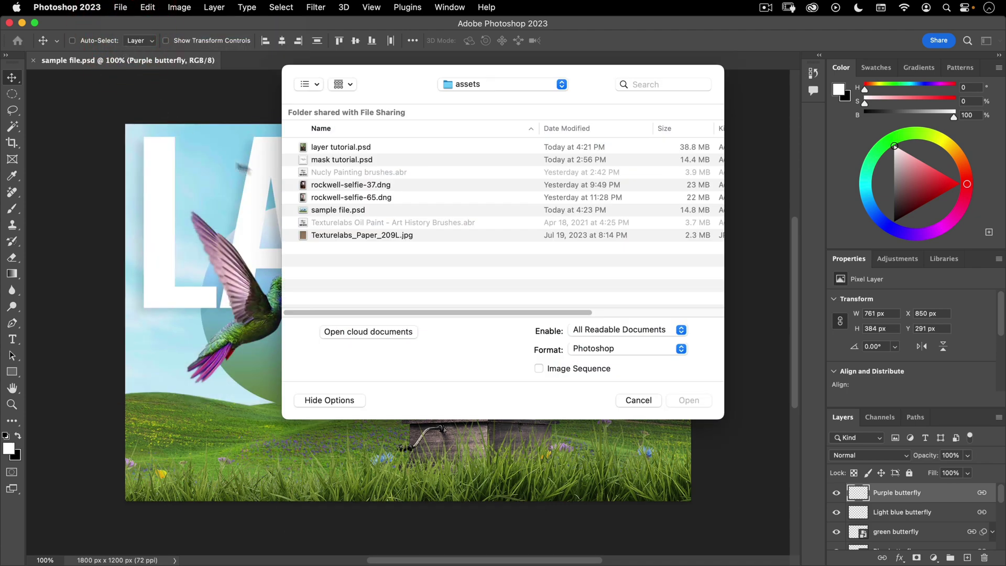
left_click(329, 146)
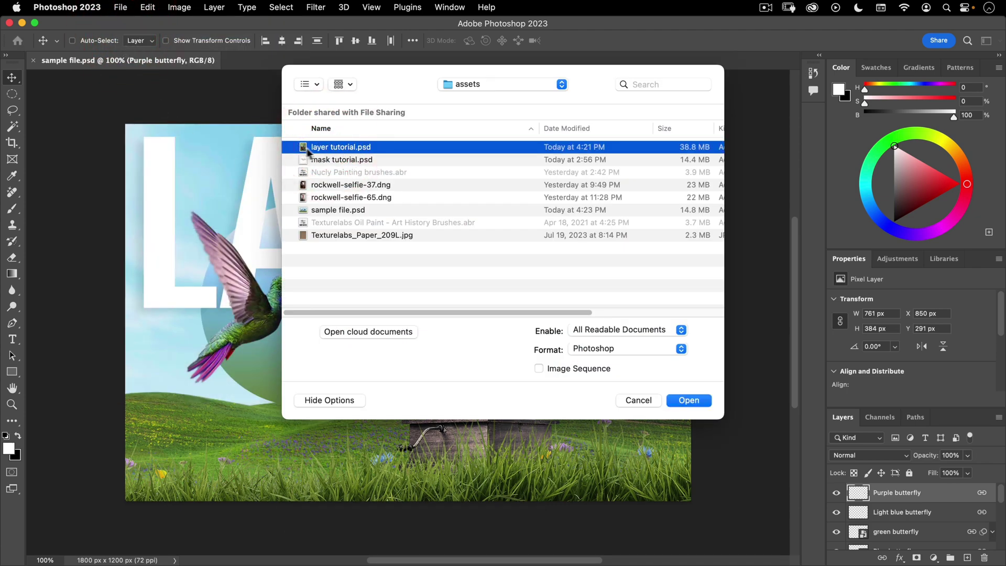
left_click(686, 399)
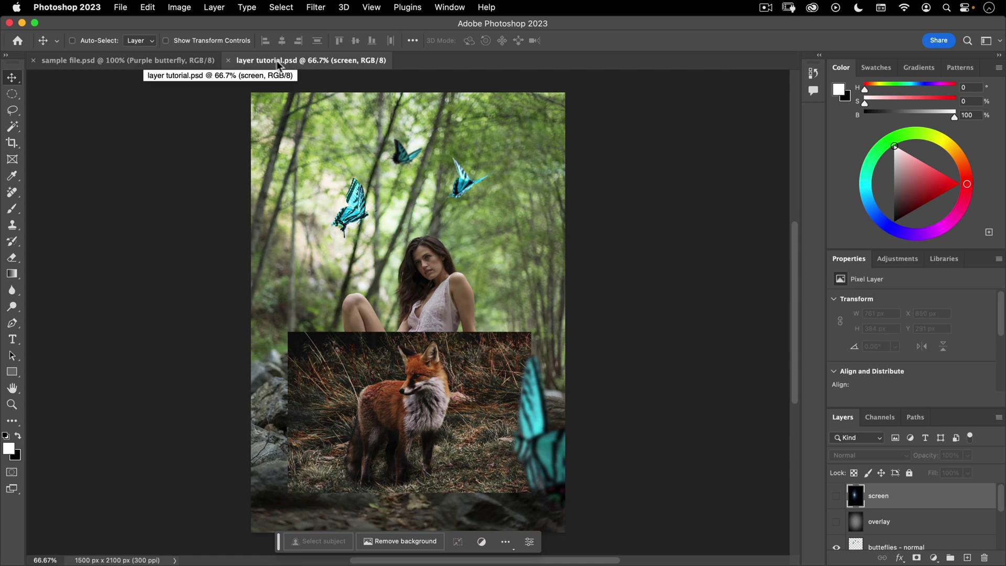
left_click(121, 8)
left_click(122, 37)
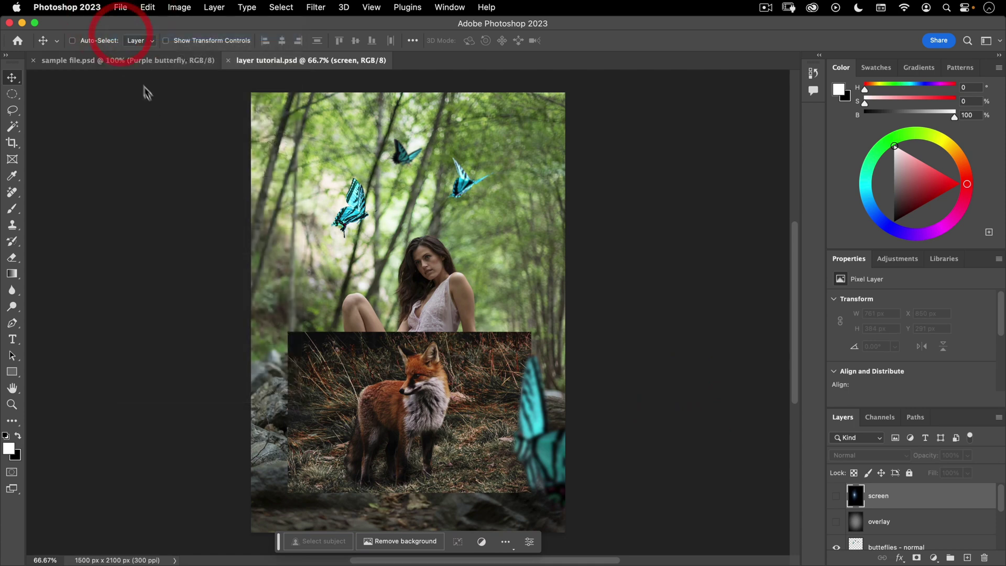
left_click(331, 160)
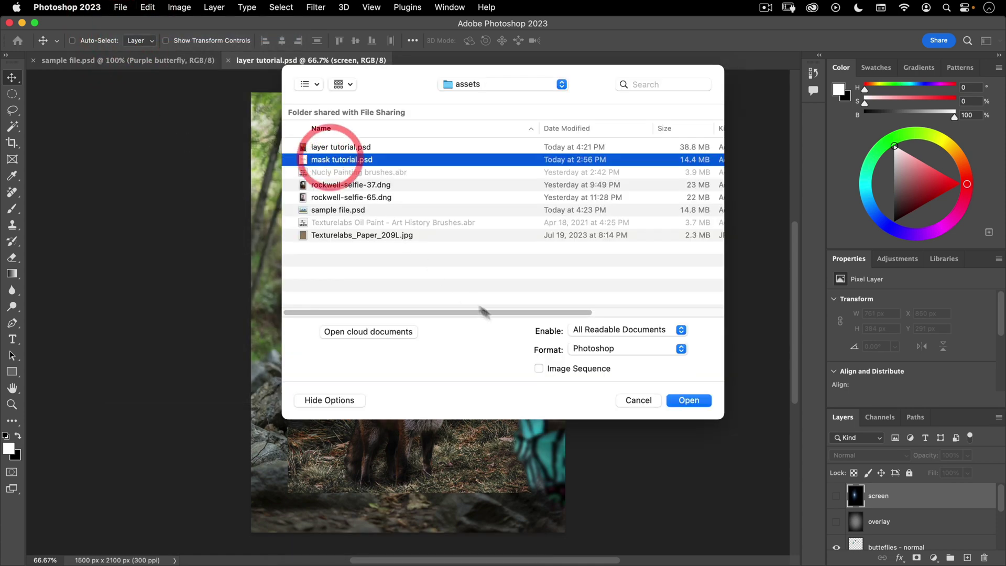
left_click(684, 400)
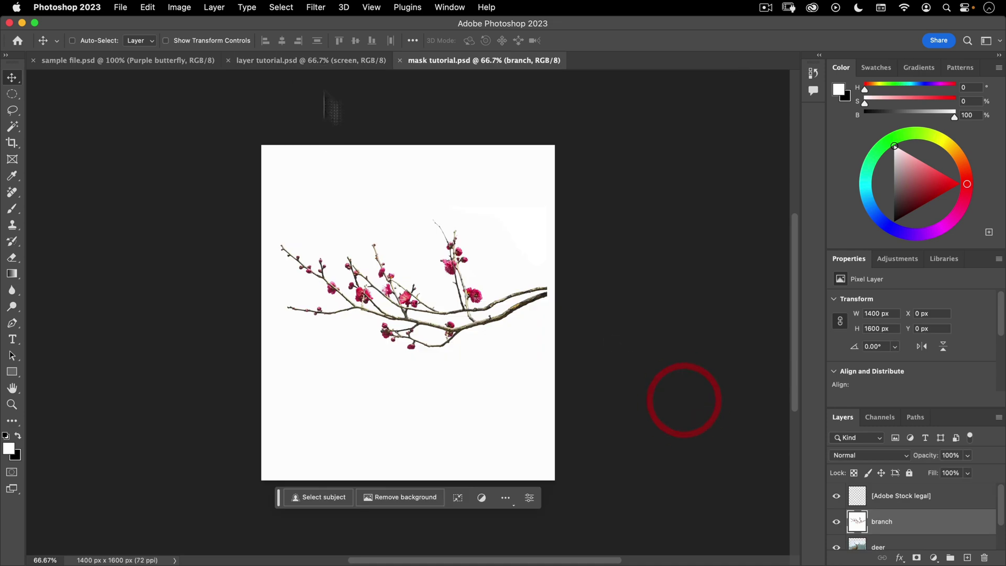
Cycle through the three document tabs, ending on sample file.psd, and inspect the File menu
left_click(177, 61)
left_click(262, 62)
left_click(423, 62)
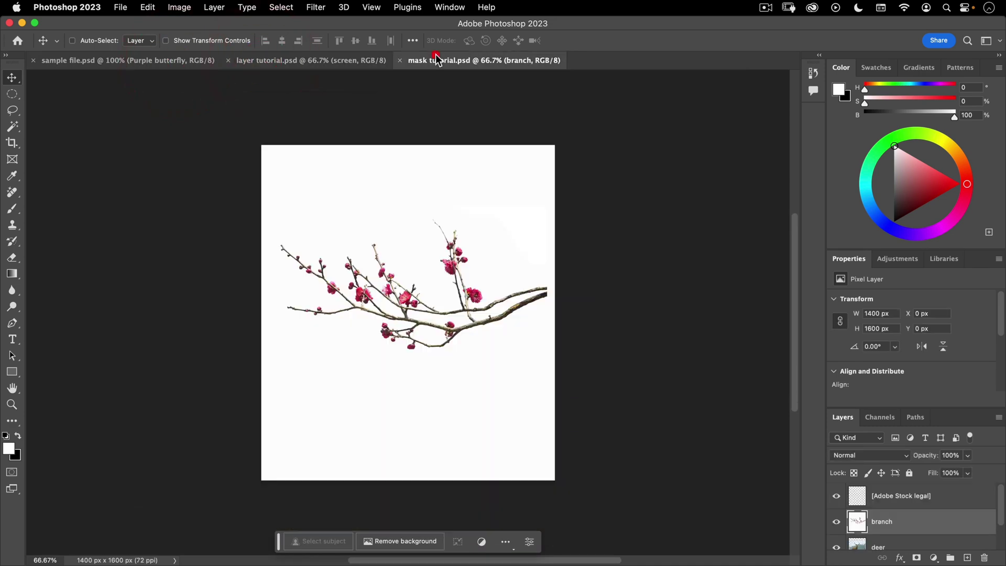
left_click(299, 61)
left_click(128, 61)
left_click(277, 62)
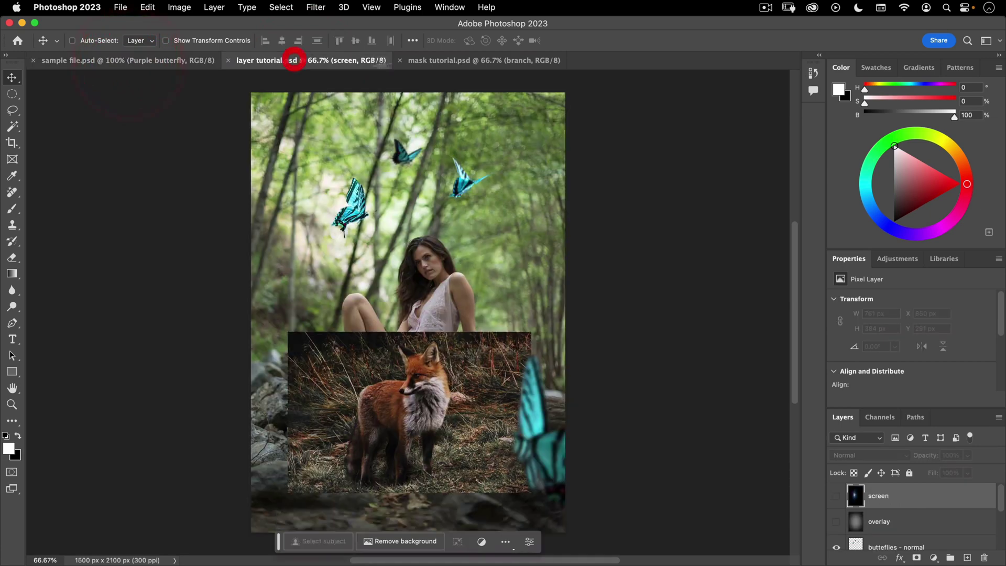
left_click(464, 61)
left_click(343, 61)
left_click(159, 63)
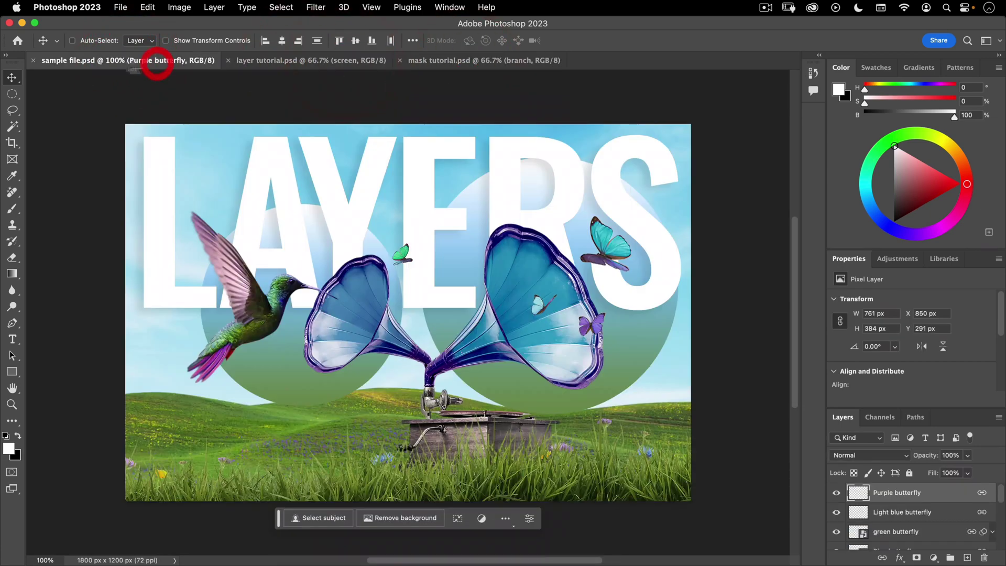
left_click(121, 7)
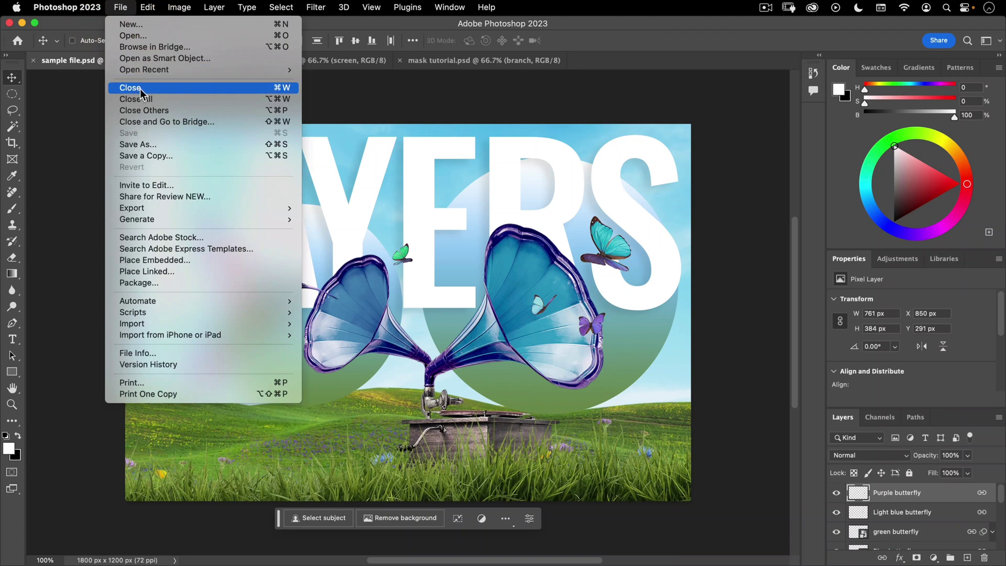
left_click(162, 109)
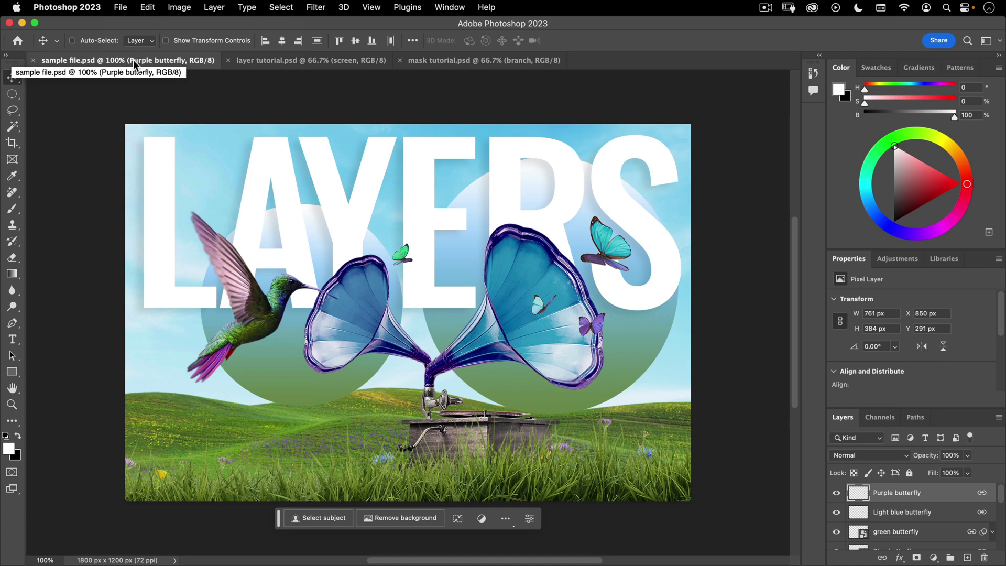
Float the sample file window, minimize and restore it, then dock it back as a tab
left_click_drag(133, 60, 184, 109)
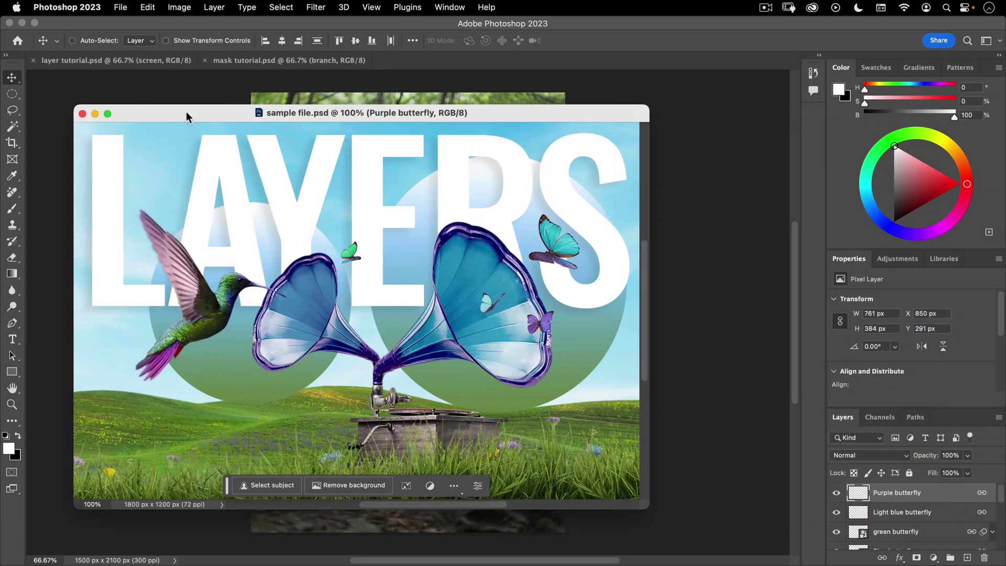
key("super+w")
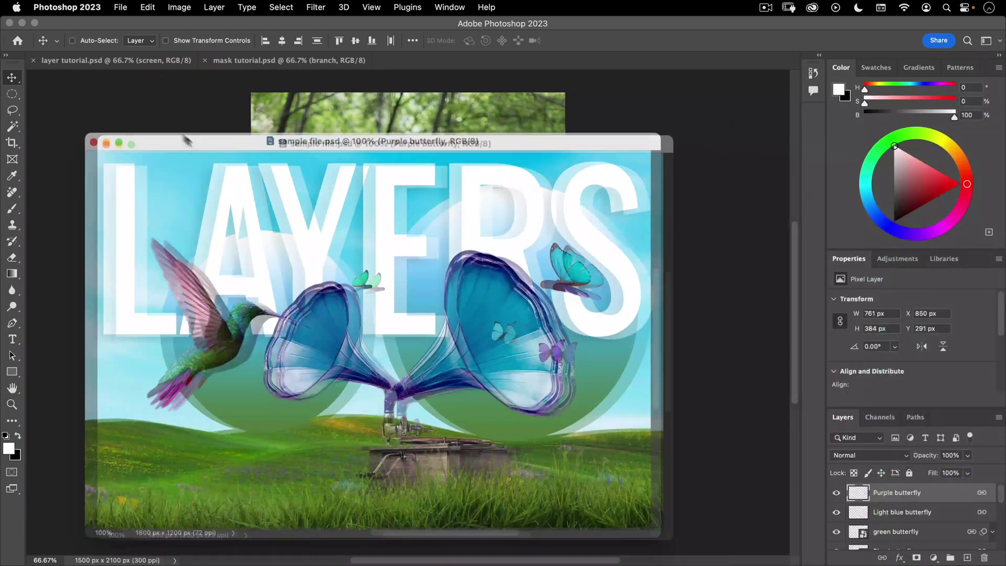
left_click_drag(197, 130, 231, 90)
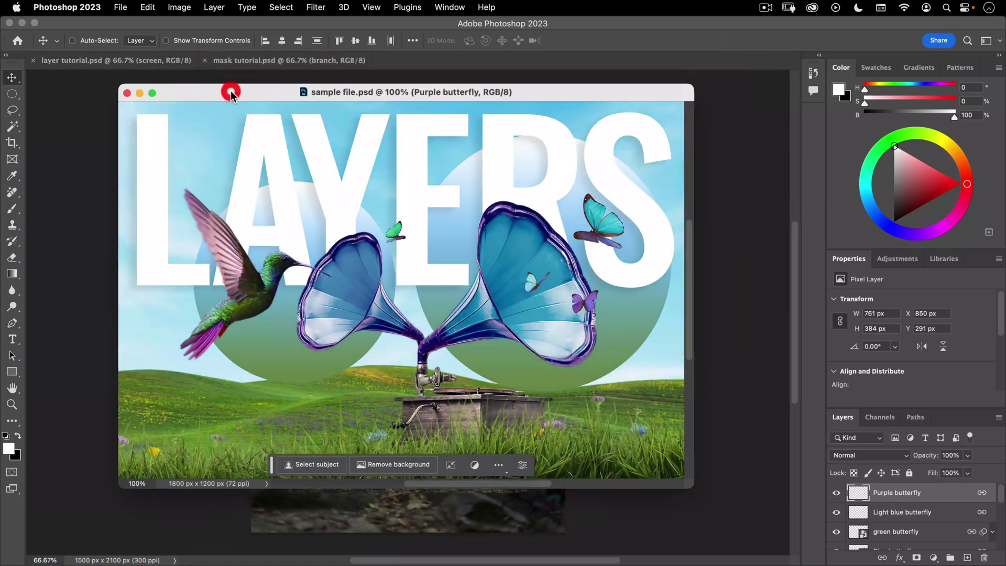
left_click(139, 93)
mouse_move(833, 537)
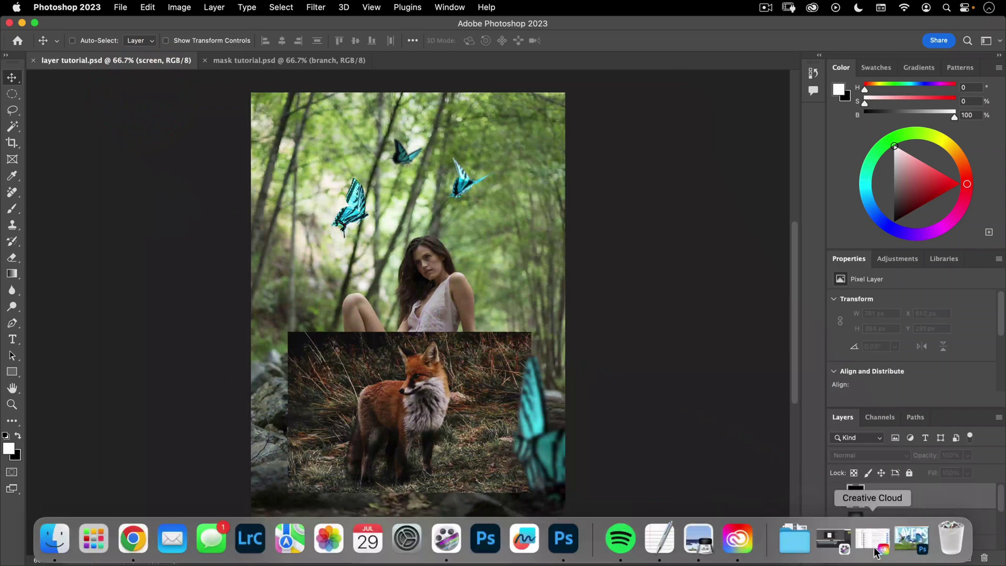
left_click(913, 540)
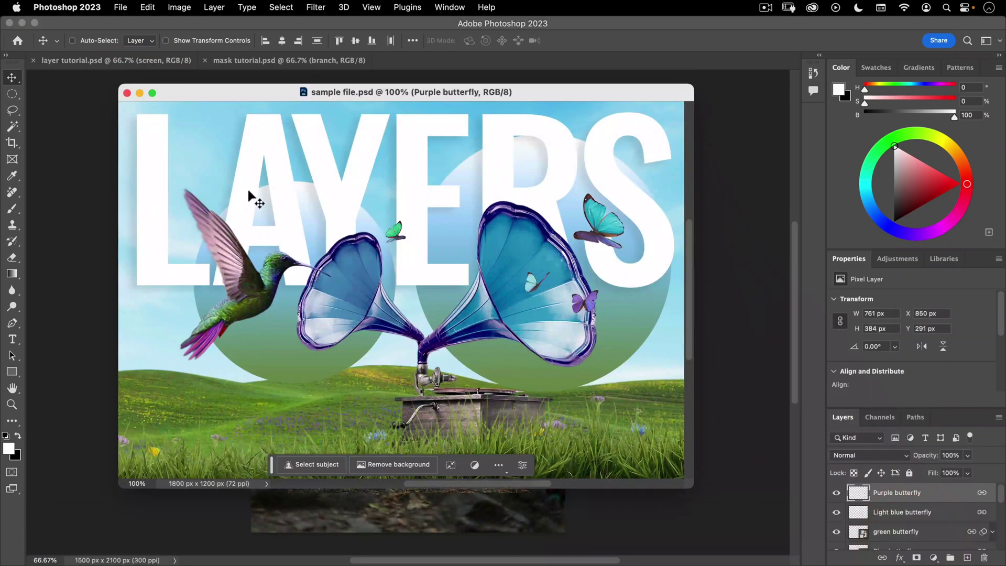
left_click_drag(184, 93, 209, 85)
left_click_drag(296, 84, 317, 61)
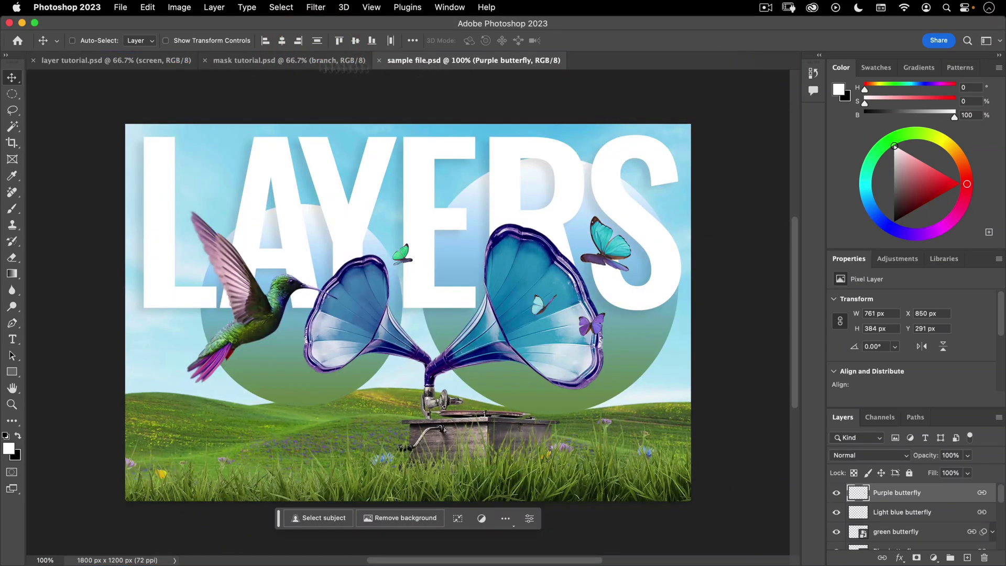
Switch between the document tabs, bring sample file.psd forward, and close mask tutorial.psd
left_click(225, 65)
left_click(157, 64)
left_click(281, 61)
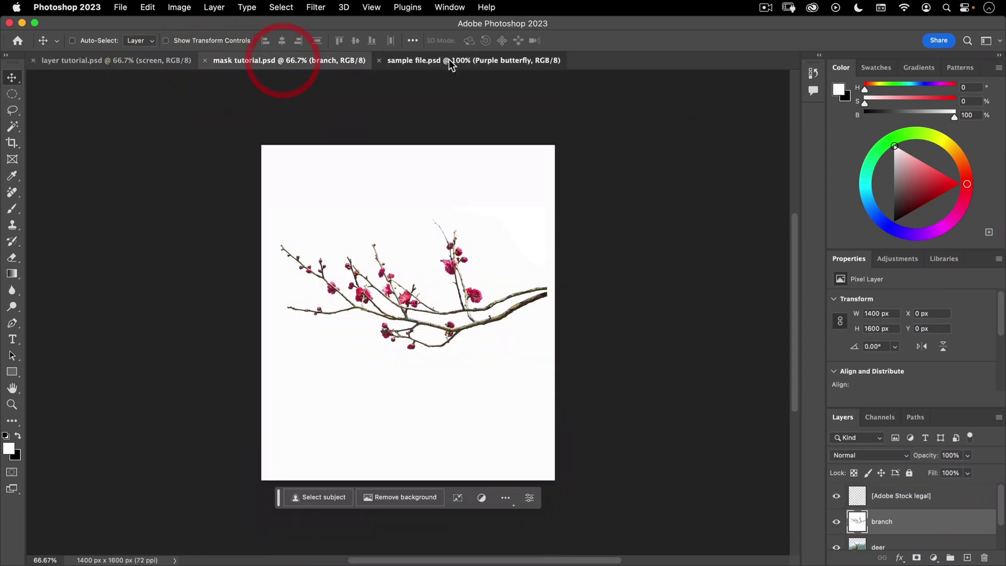
left_click(447, 61)
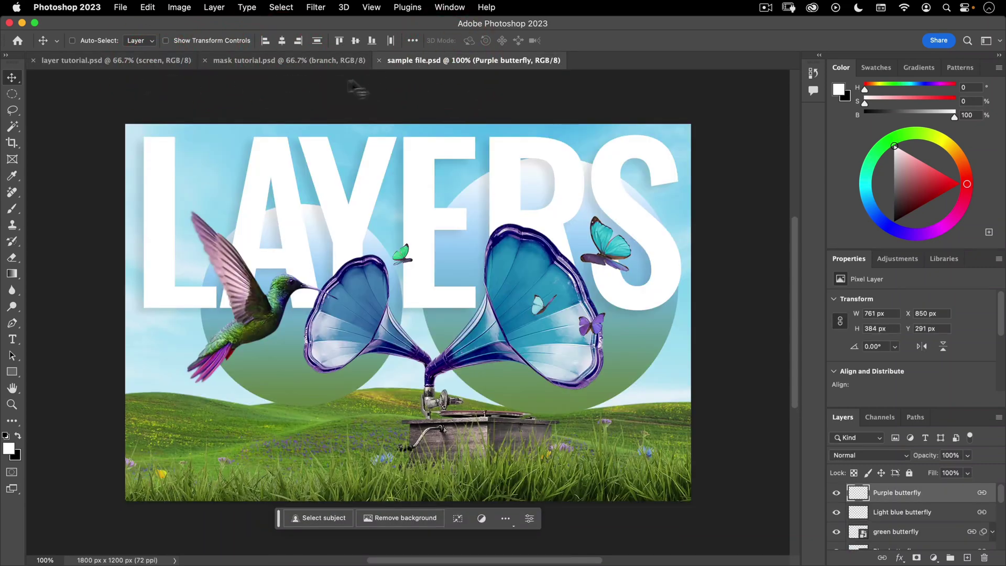
left_click(205, 61)
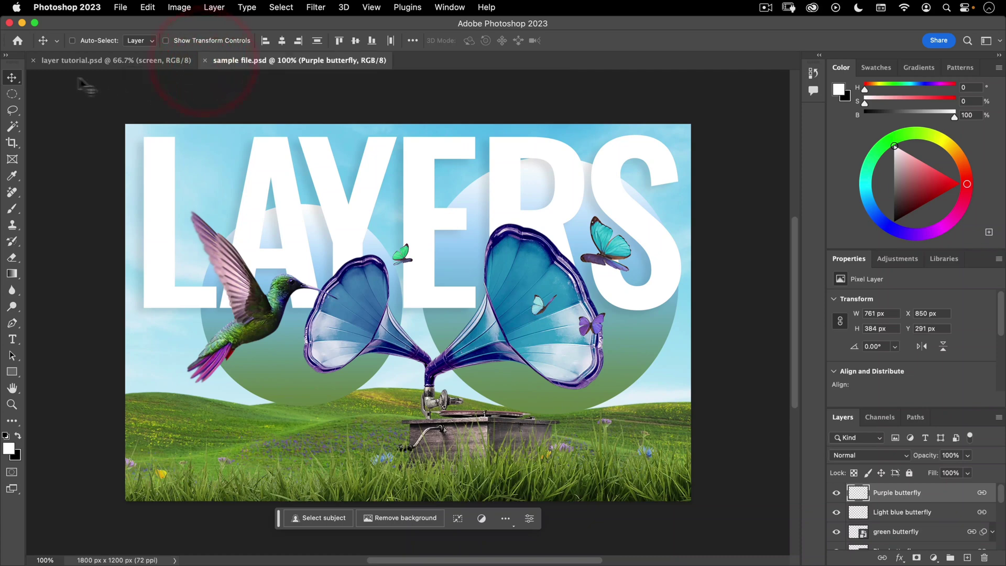
Close layer tutorial.psd and toggle Window > Contextual Task Bar off and back on
left_click(34, 62)
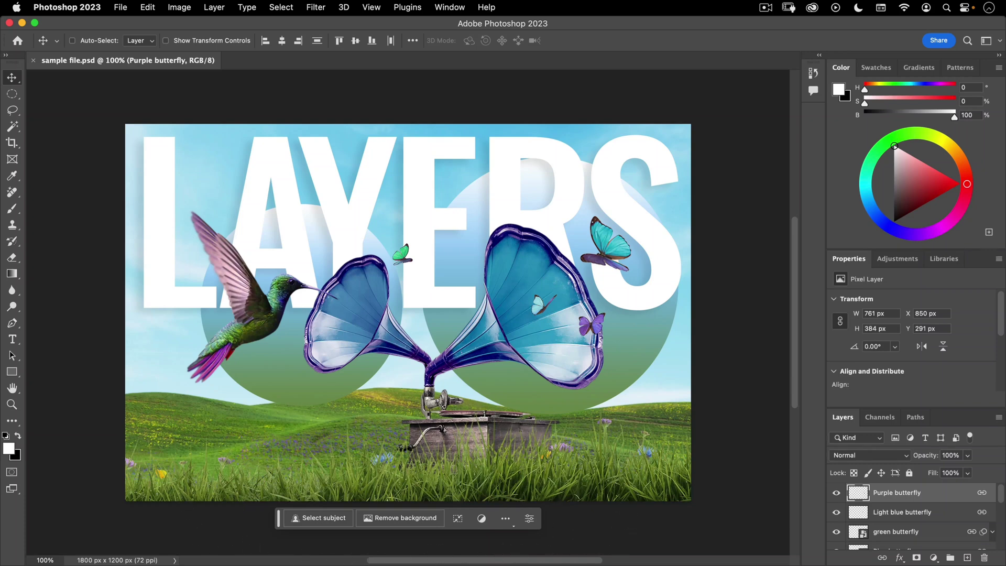
left_click(448, 9)
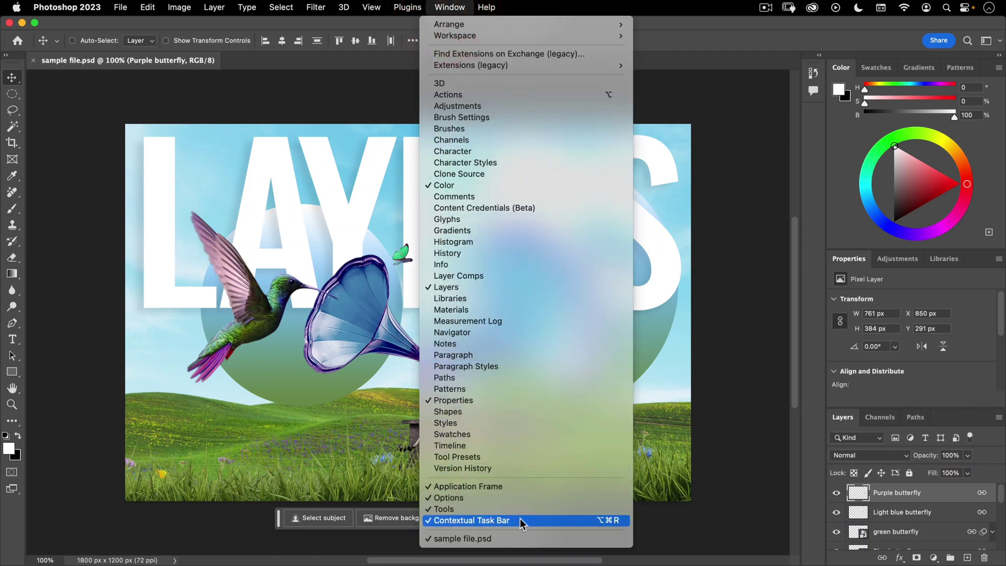
left_click(452, 521)
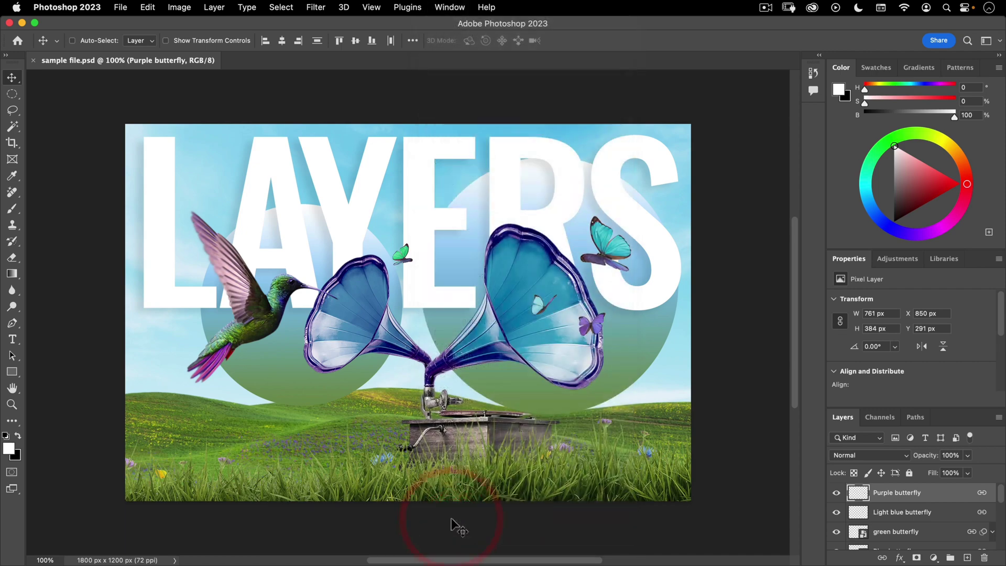
left_click(450, 7)
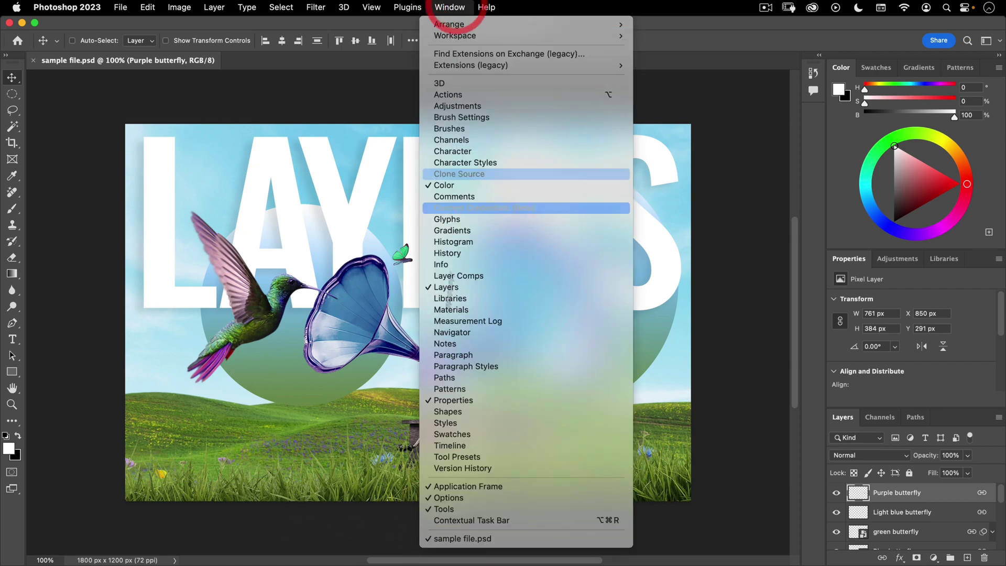
left_click(459, 520)
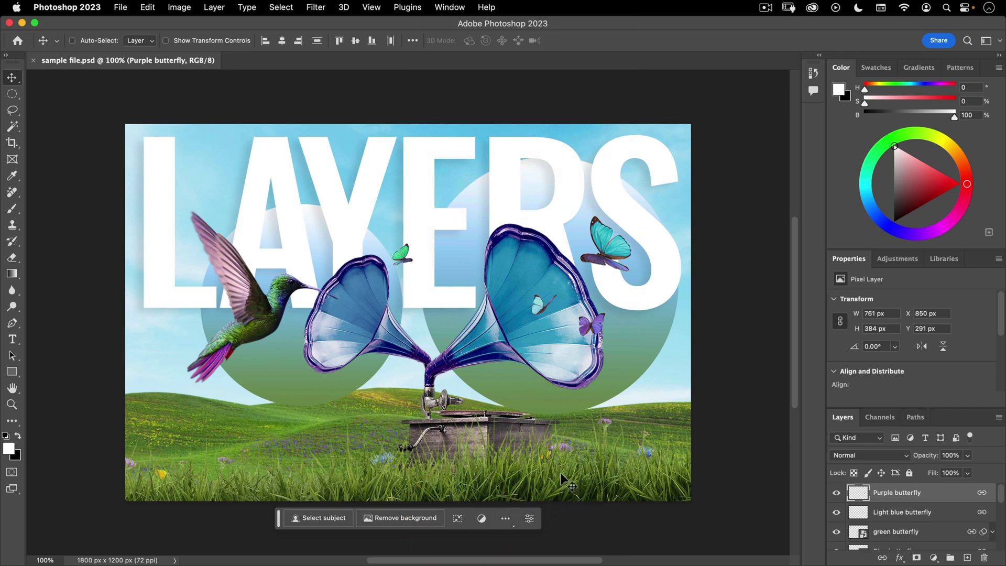
left_click(449, 7)
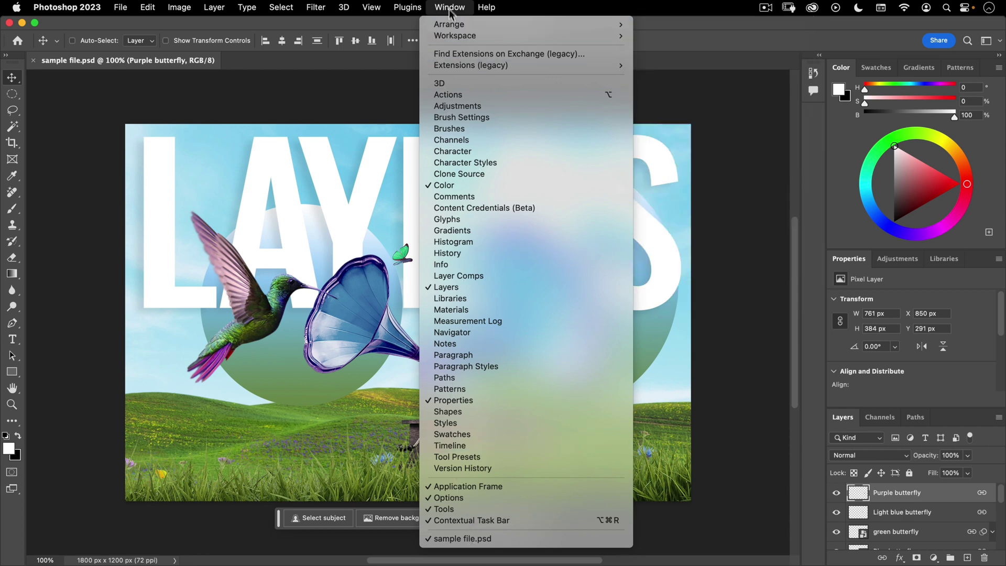
left_click(447, 8)
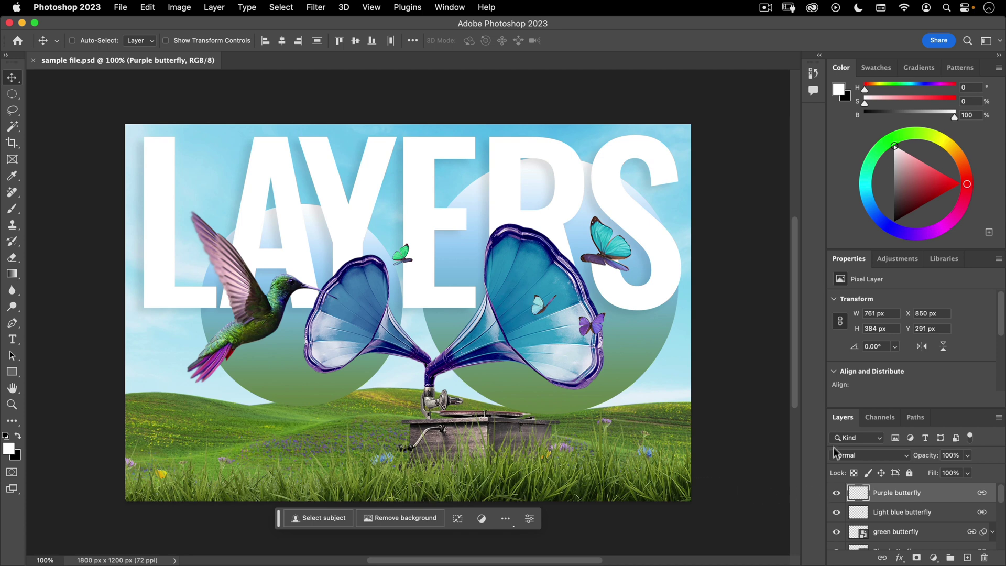
Enlarge the Layers panel slightly and select the Blue butterfly, Grass, LAYERS and Phonograph layers
left_click_drag(842, 404, 843, 402)
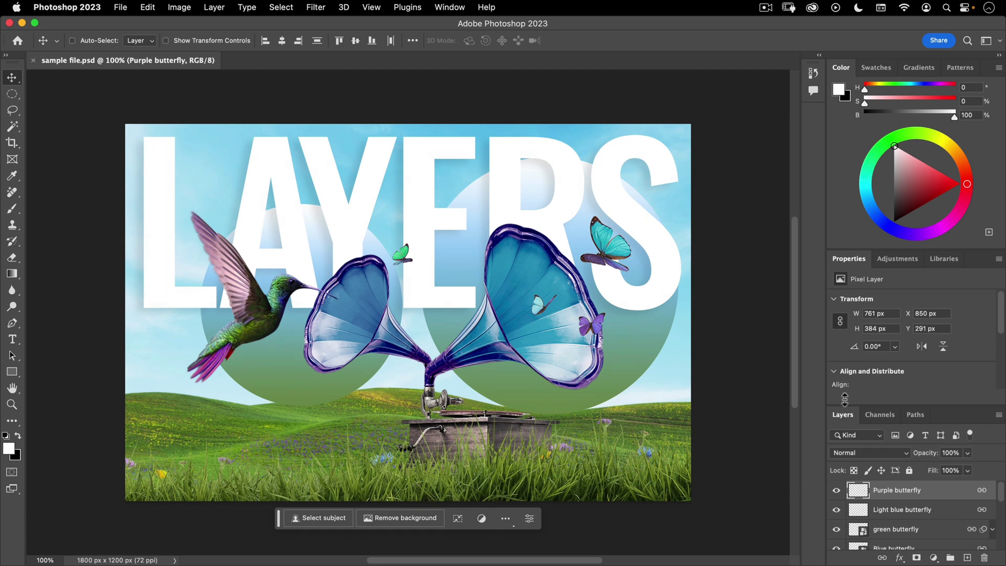
scroll(890, 495, "down", 1)
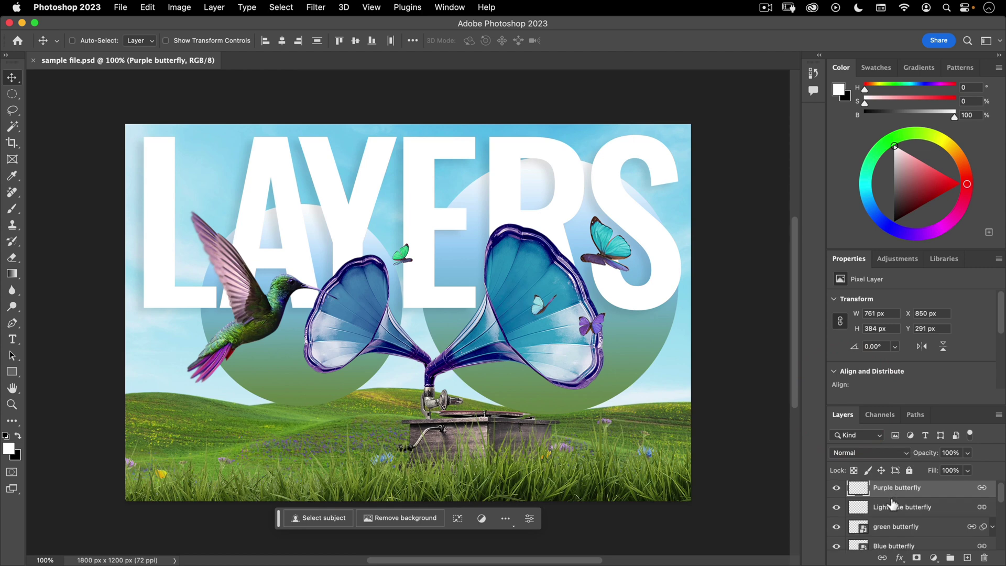
left_click_drag(1001, 500, 1001, 514)
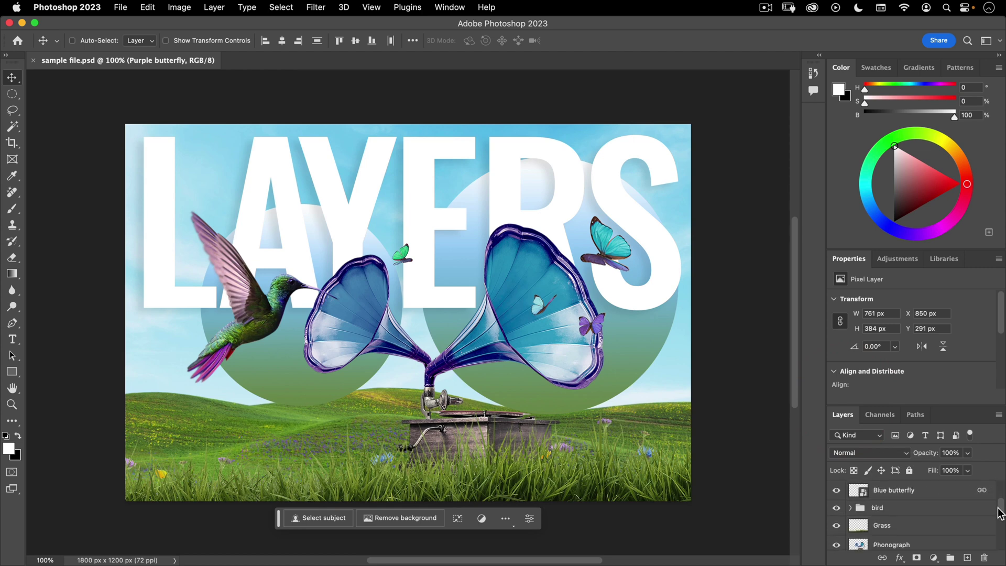
left_click(904, 493)
left_click(882, 529)
scroll(882, 532, "down", 2)
left_click(885, 531)
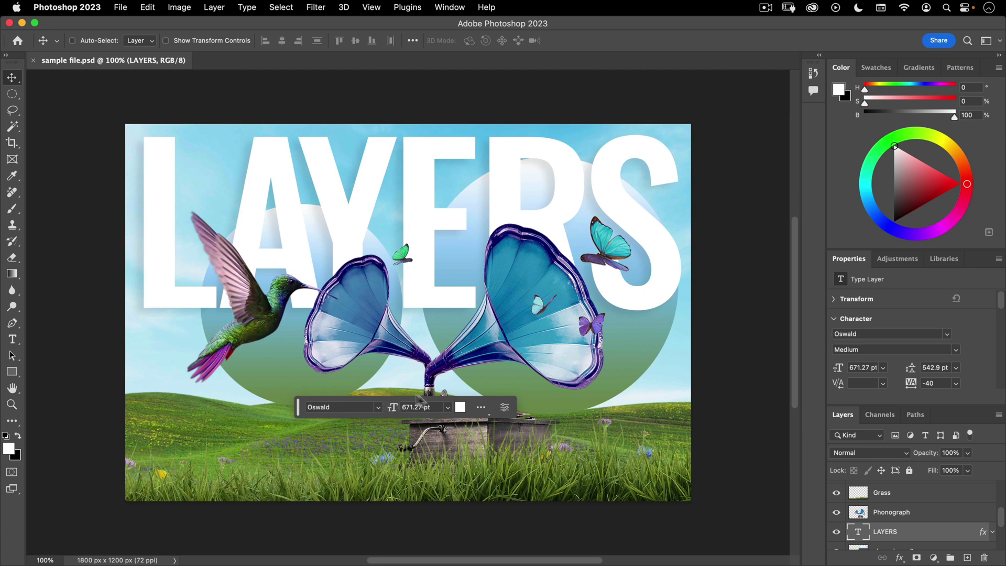
left_click(860, 512)
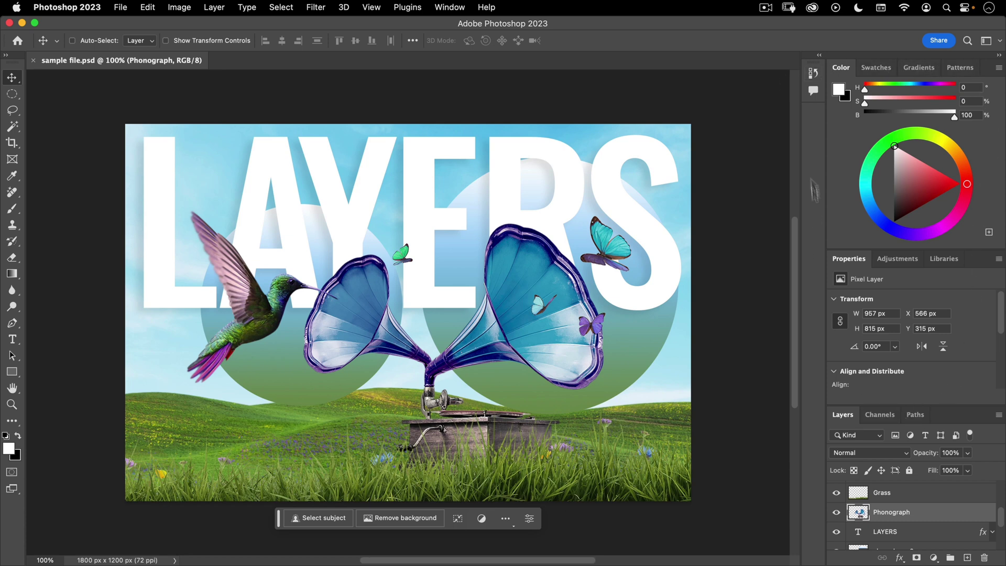
left_click(814, 74)
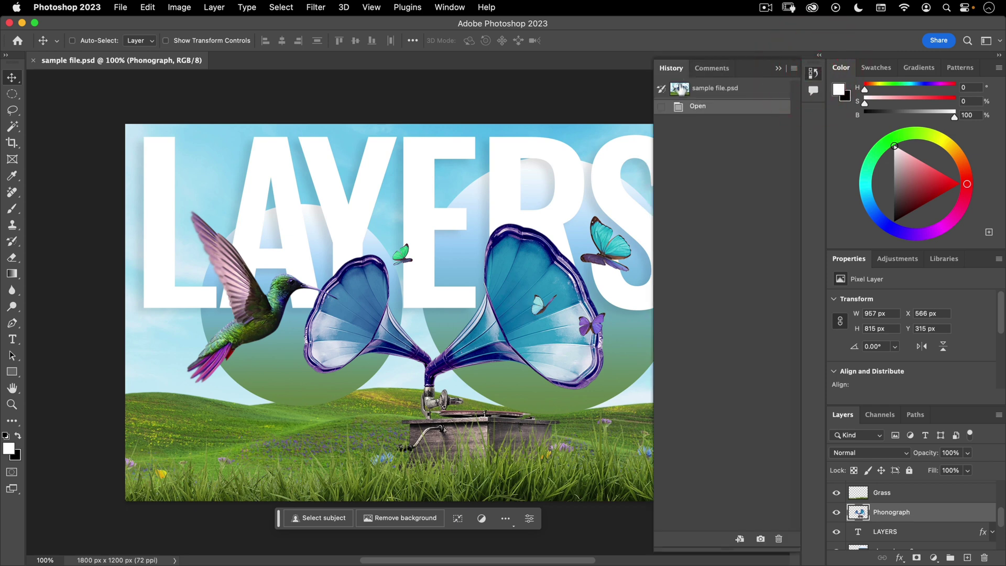
left_click(814, 74)
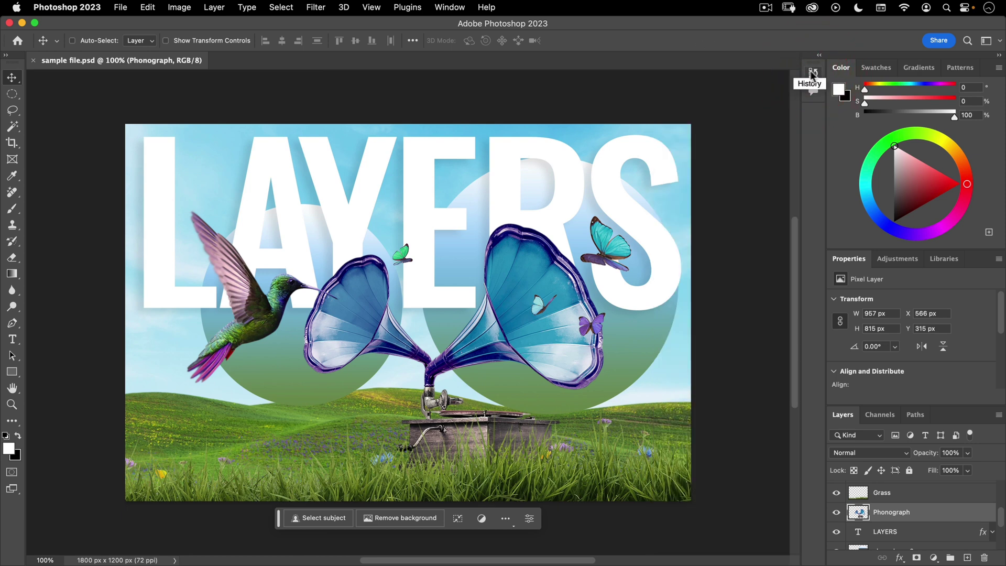
left_click(810, 71)
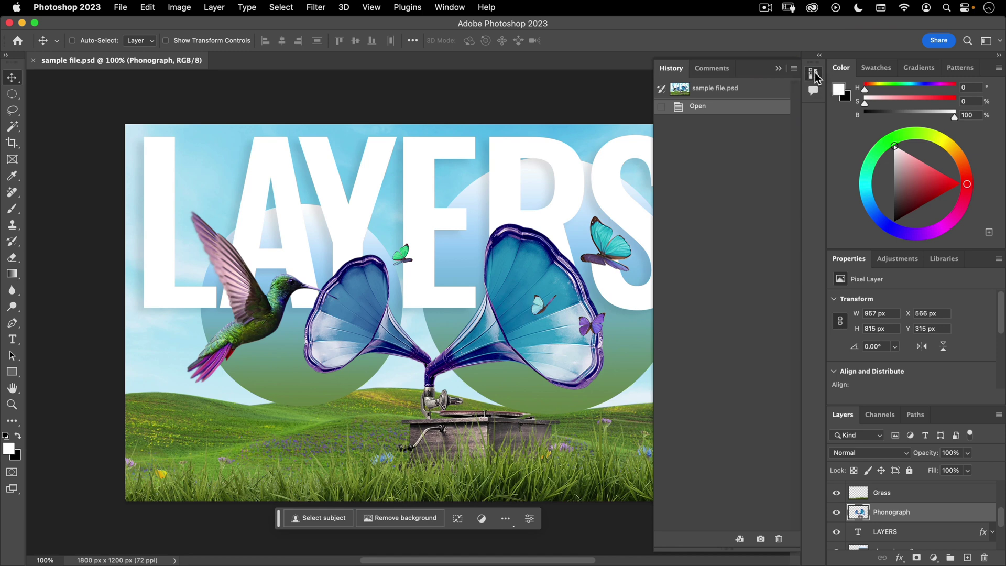
left_click(815, 73)
left_click(815, 72)
left_click(815, 72)
left_click(815, 73)
left_click(815, 75)
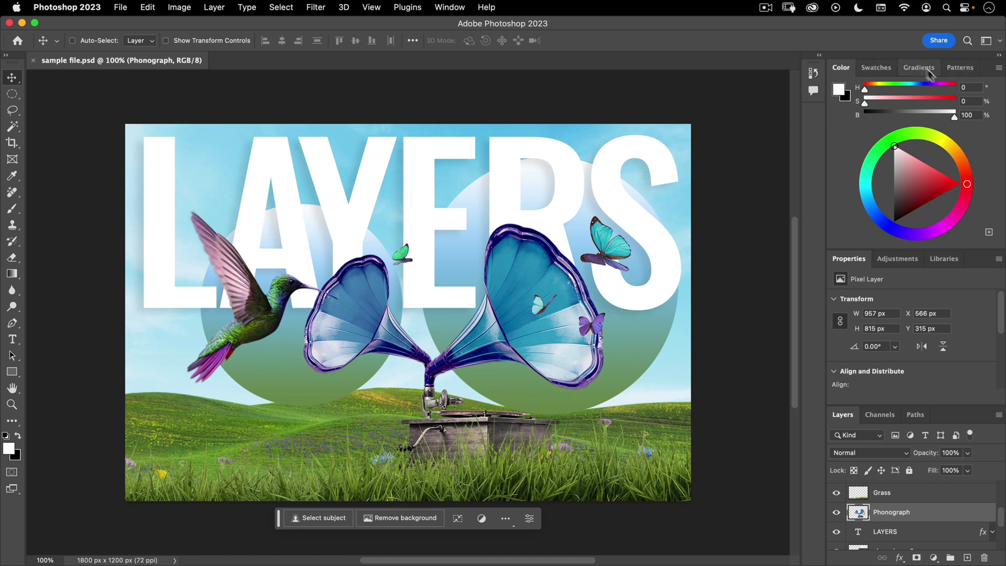
left_click(999, 55)
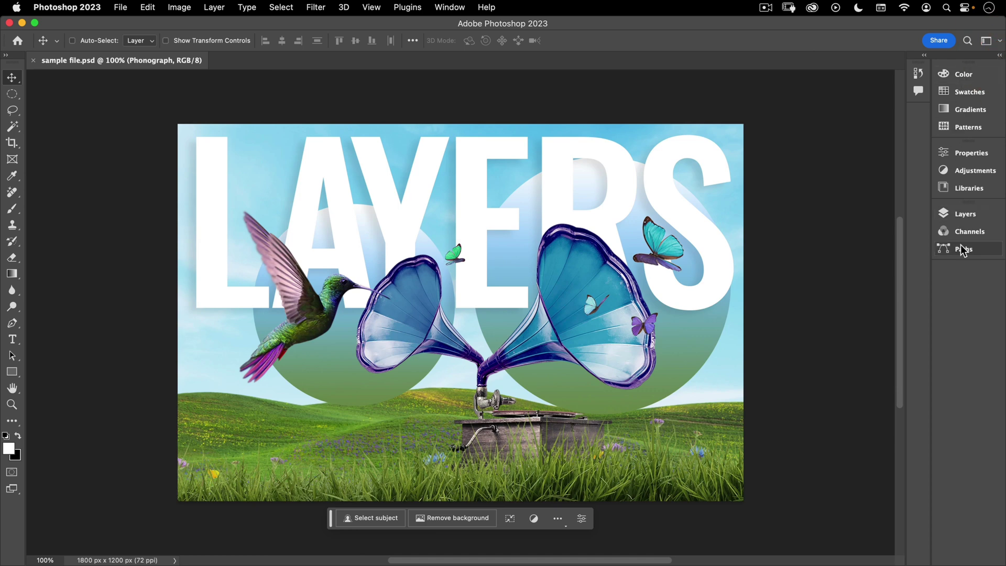
left_click(1000, 56)
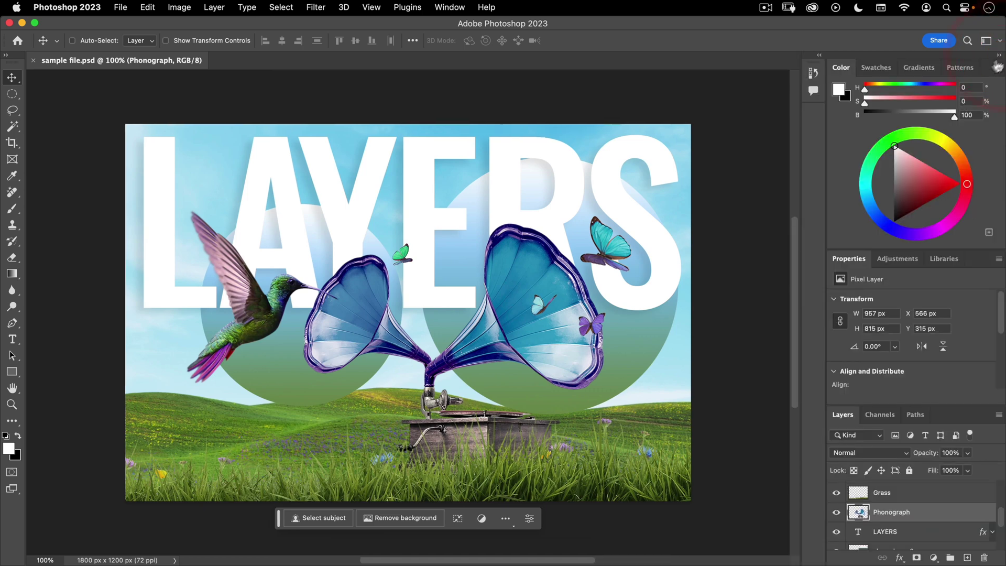
left_click(819, 56)
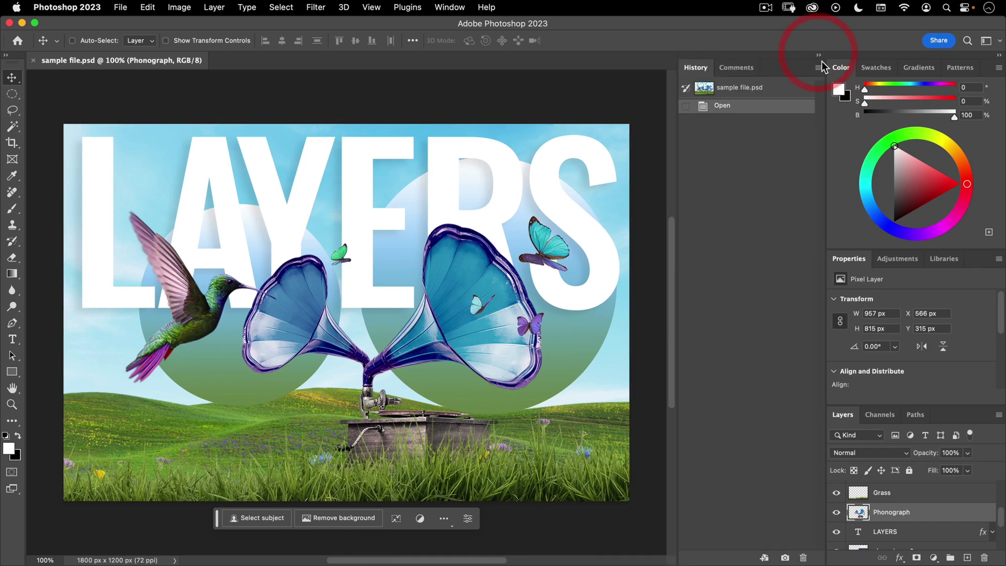
left_click(819, 56)
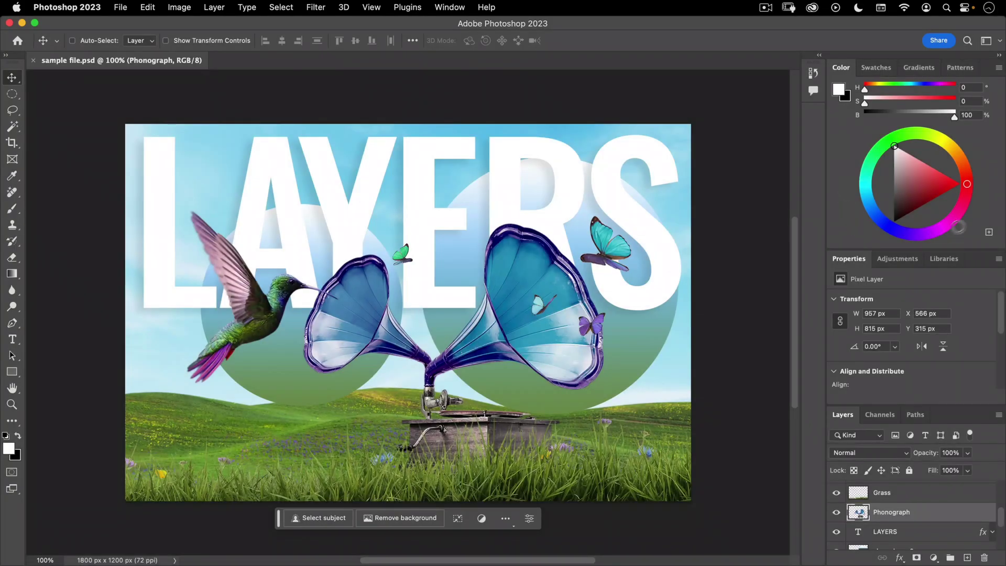
left_click(869, 67)
left_click(915, 68)
left_click(960, 67)
left_click(920, 68)
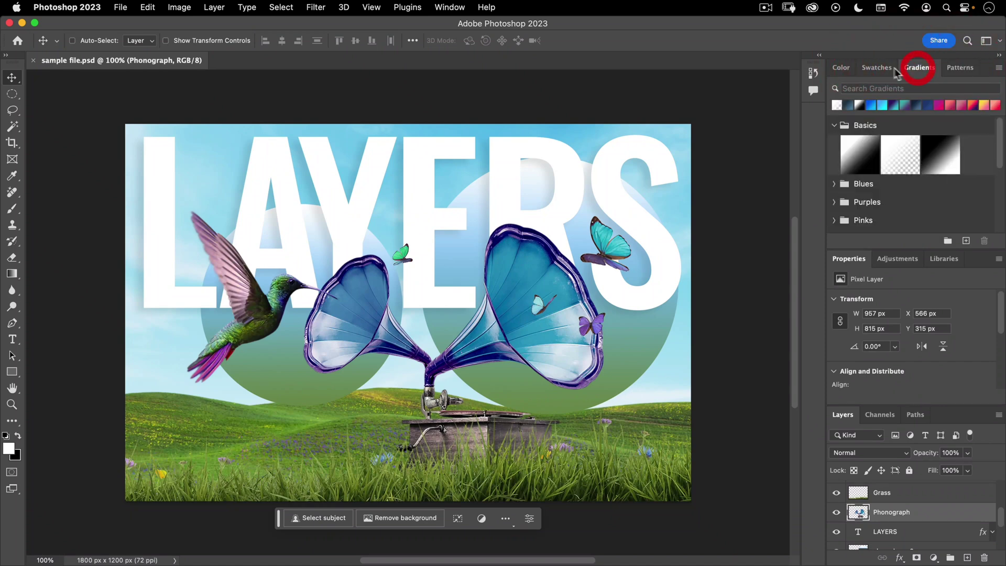
left_click(869, 64)
left_click(840, 67)
left_click(872, 67)
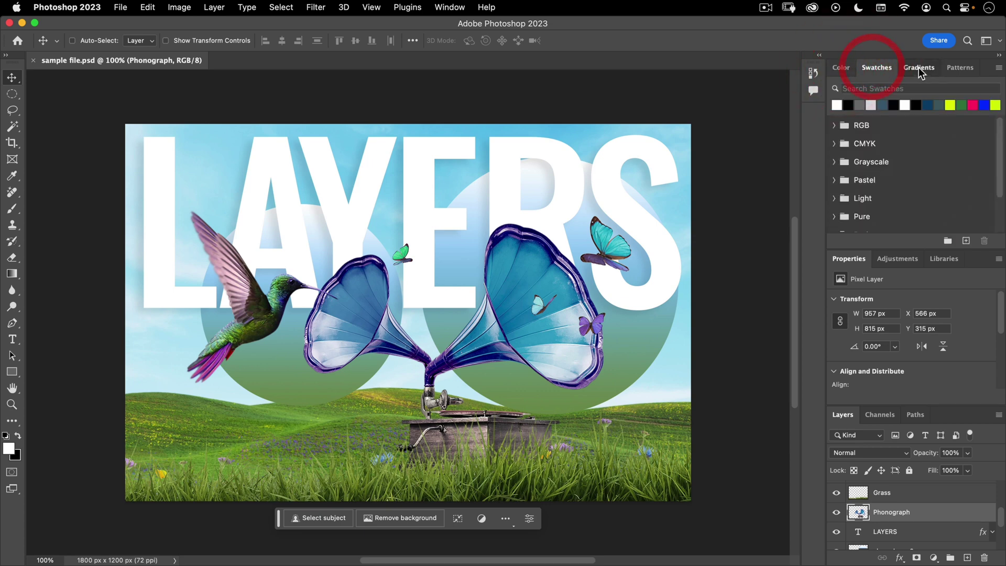
left_click(919, 67)
left_click(958, 68)
left_click(841, 67)
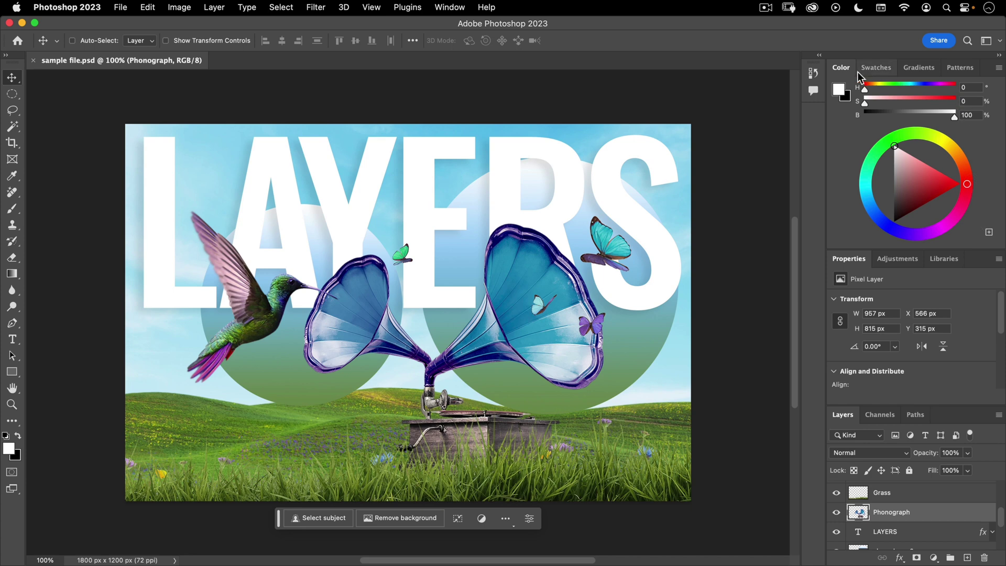
left_click(820, 58)
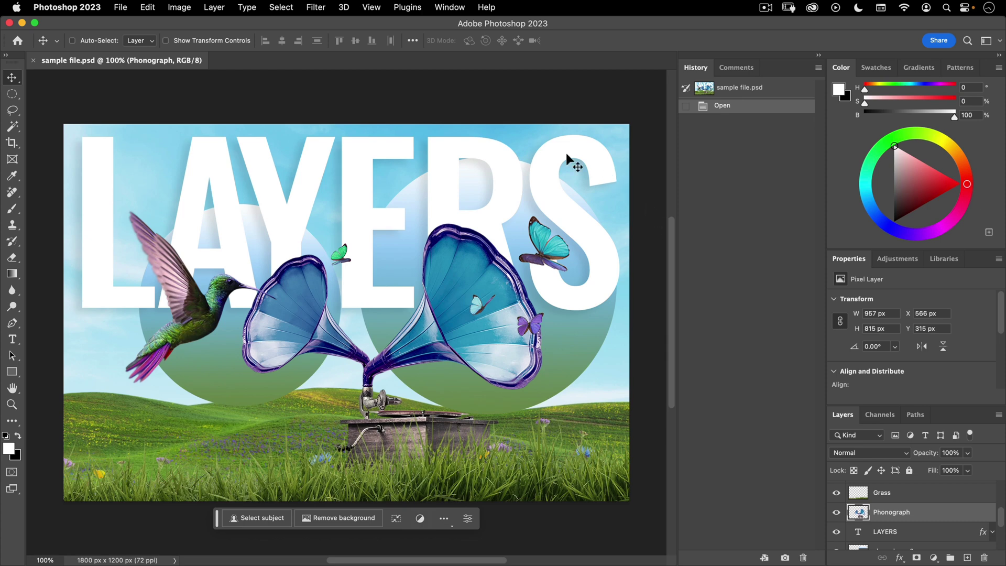
left_click(819, 56)
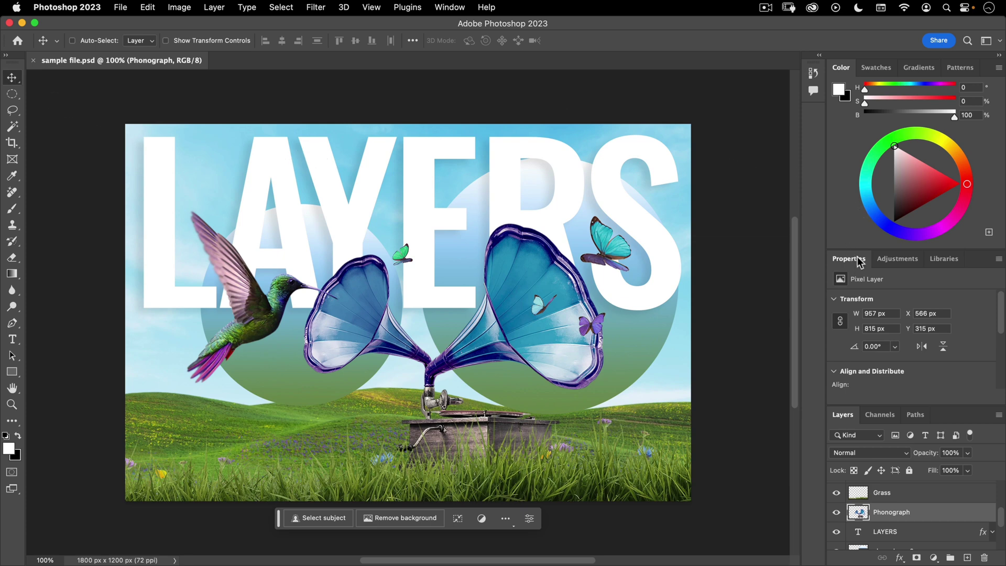
Dock the Properties panel as a collapsed icon in the side dock
left_click_drag(856, 256, 811, 113)
mouse_move(813, 112)
left_mouse_down()
mouse_move(815, 140)
mouse_move(812, 115)
left_mouse_up()
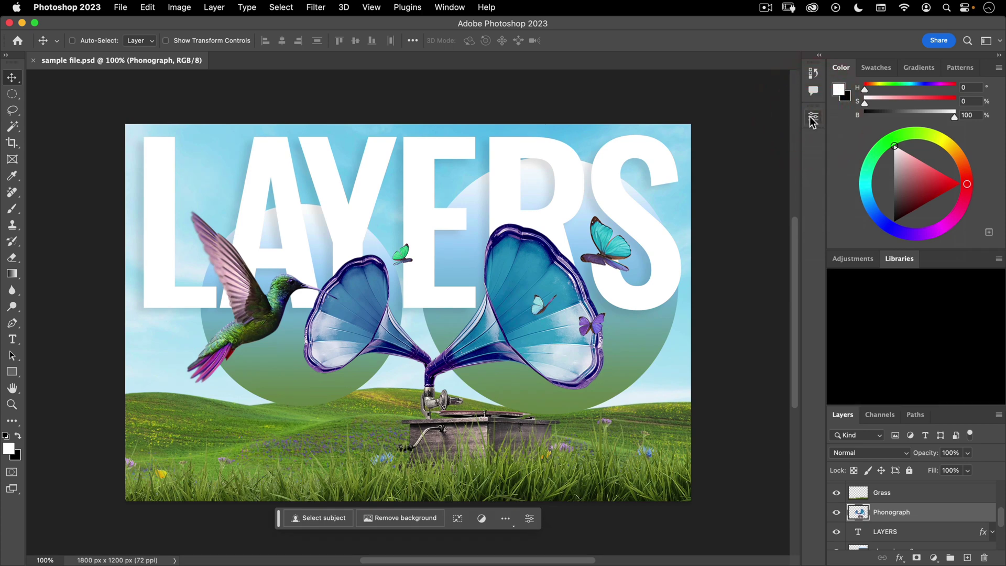
left_click(815, 118)
left_click(814, 118)
left_click(814, 117)
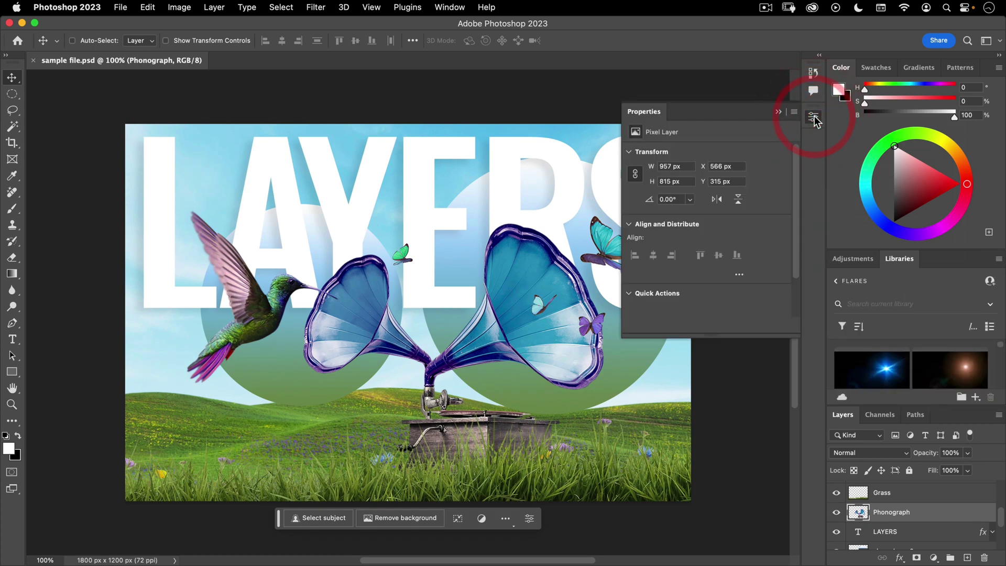
left_click(814, 117)
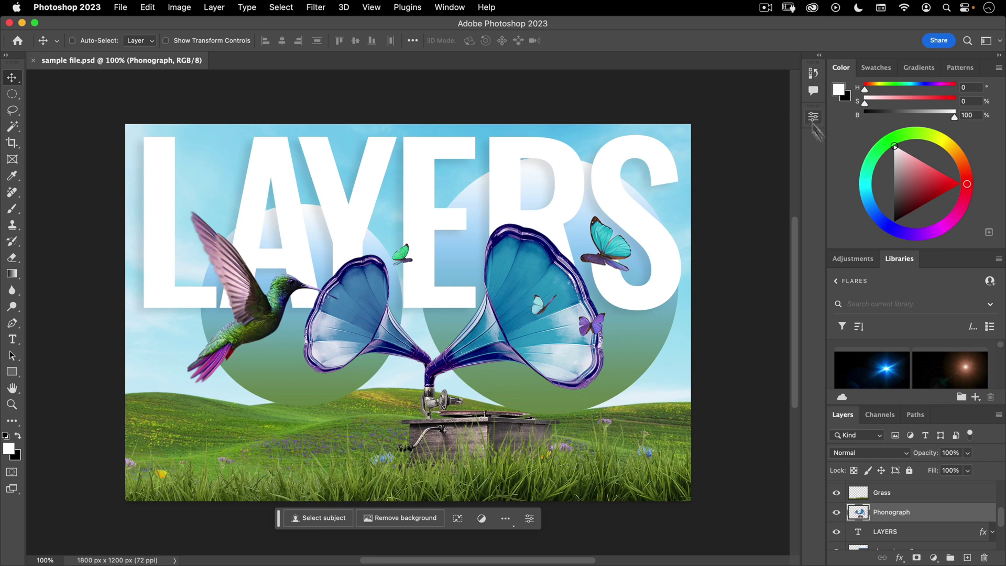
Collapse Libraries, Adjustments, Swatches, Gradients and Patterns into icons, then make the Layers panel taller
left_click_drag(910, 259, 815, 141)
left_click_drag(855, 259, 813, 168)
left_click_drag(879, 67, 813, 194)
left_click_drag(878, 67, 810, 212)
left_click_drag(878, 66, 818, 248)
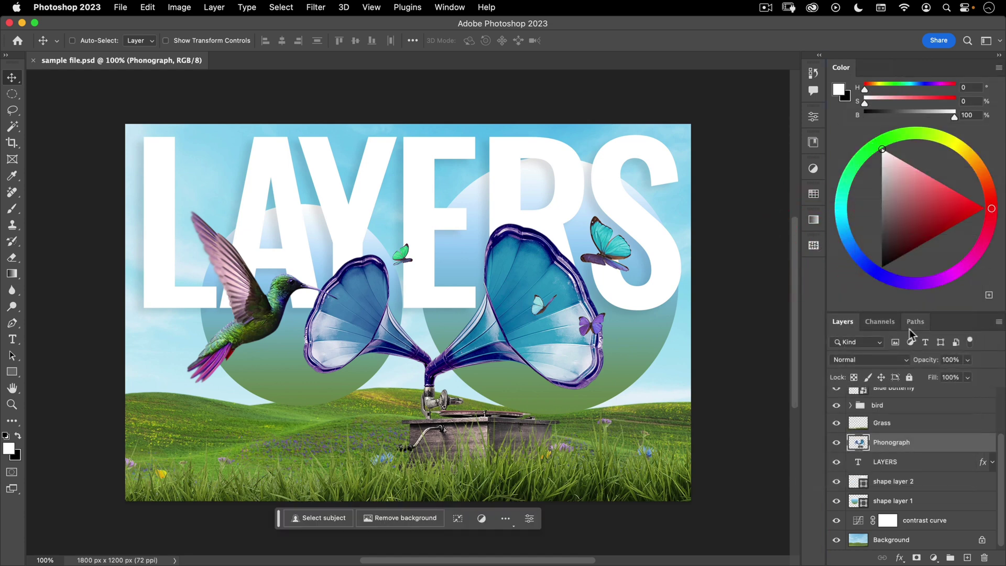
left_click_drag(893, 313, 896, 184)
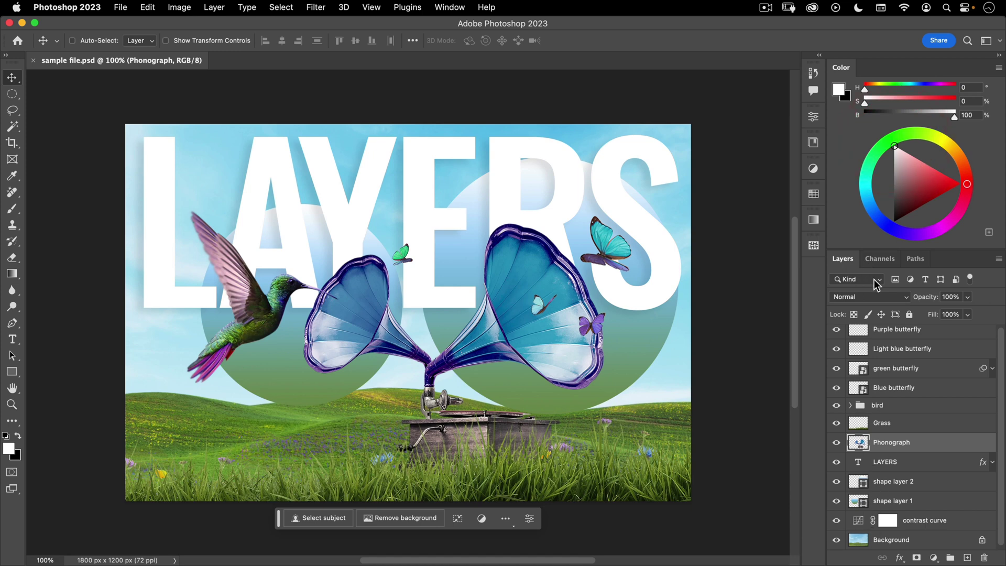
Show the Histogram panel as a tab beside Color, and close the floating Navigator panel
left_click(447, 7)
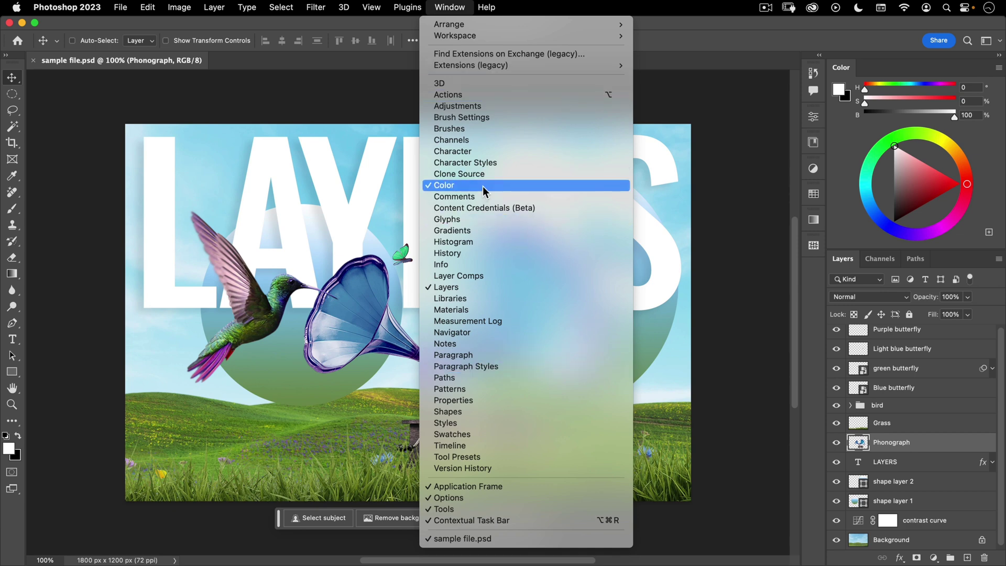
left_click(455, 243)
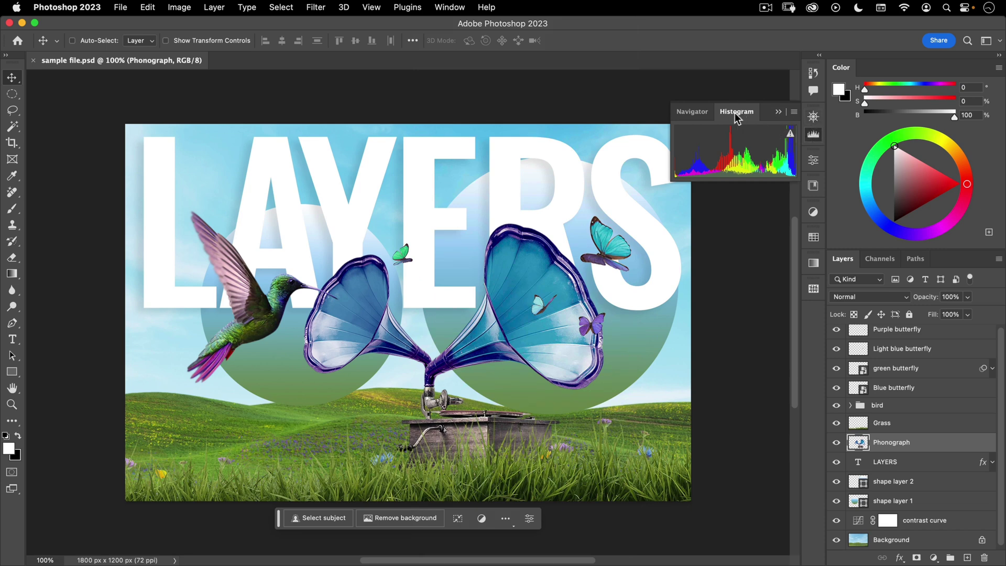
left_click_drag(735, 116, 880, 68)
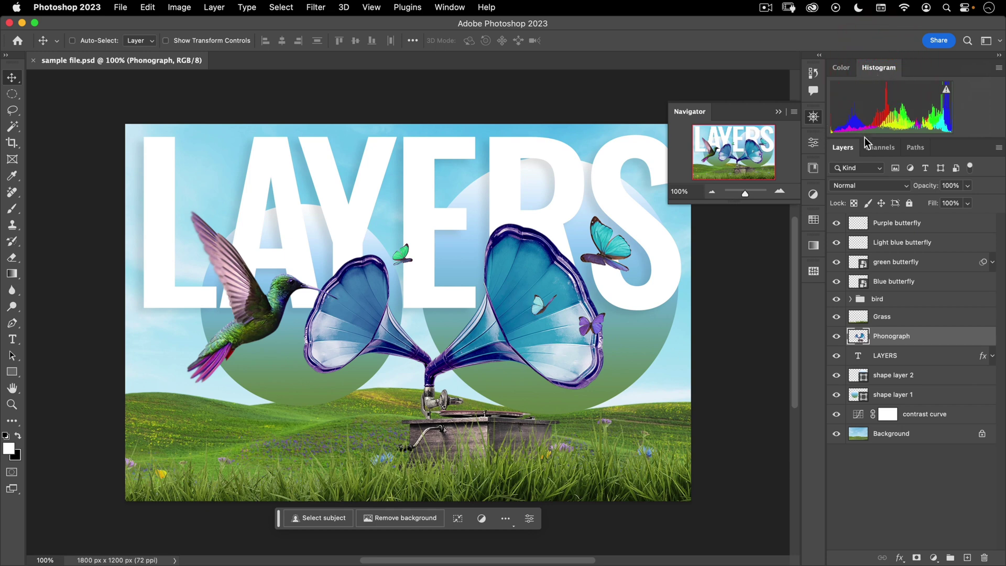
left_click(813, 117)
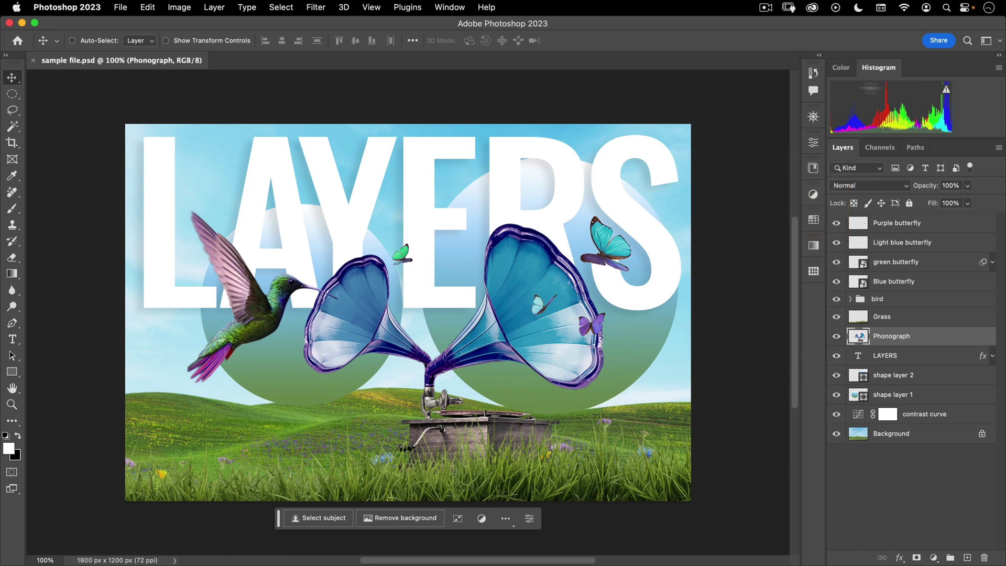
left_click(841, 71)
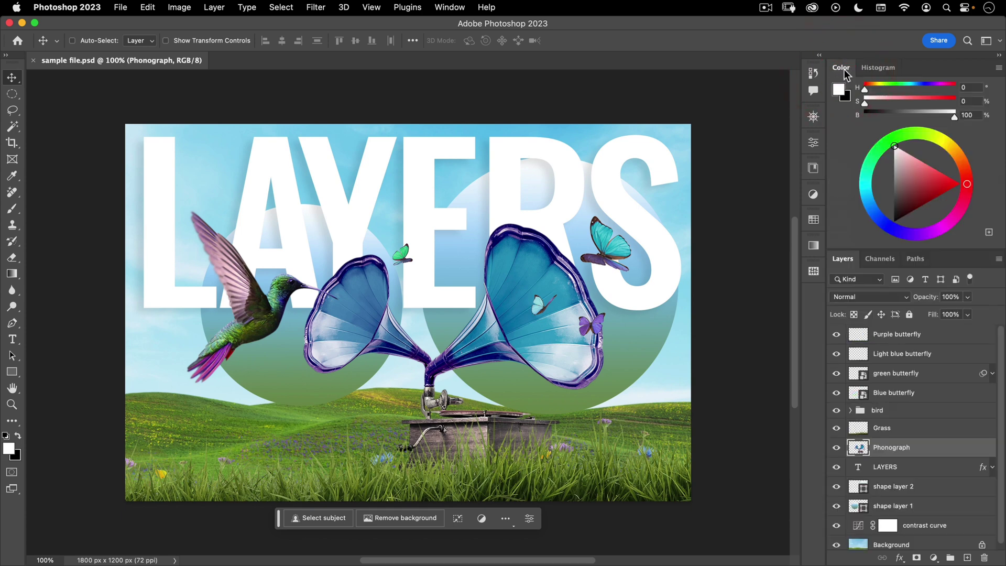
left_click(883, 66)
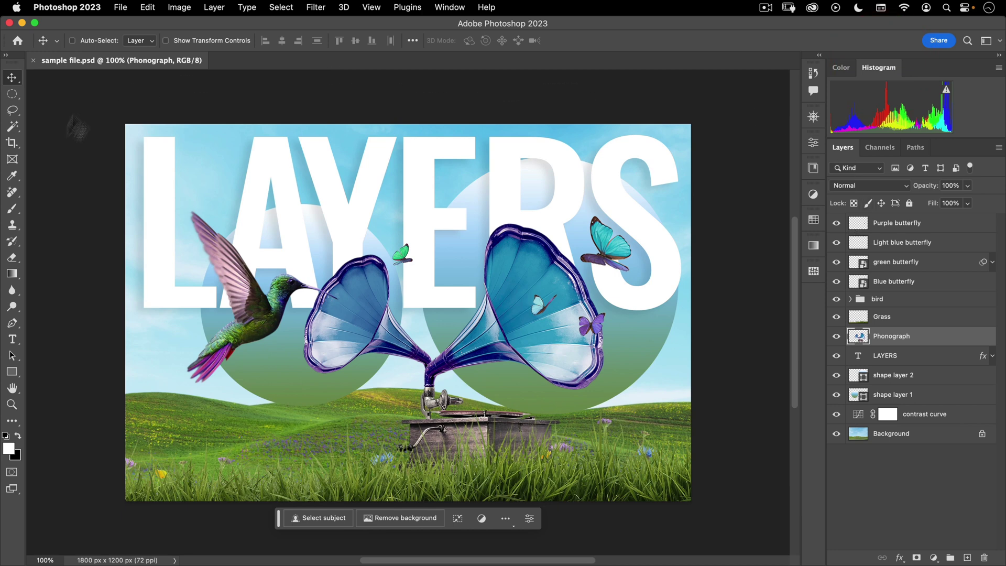